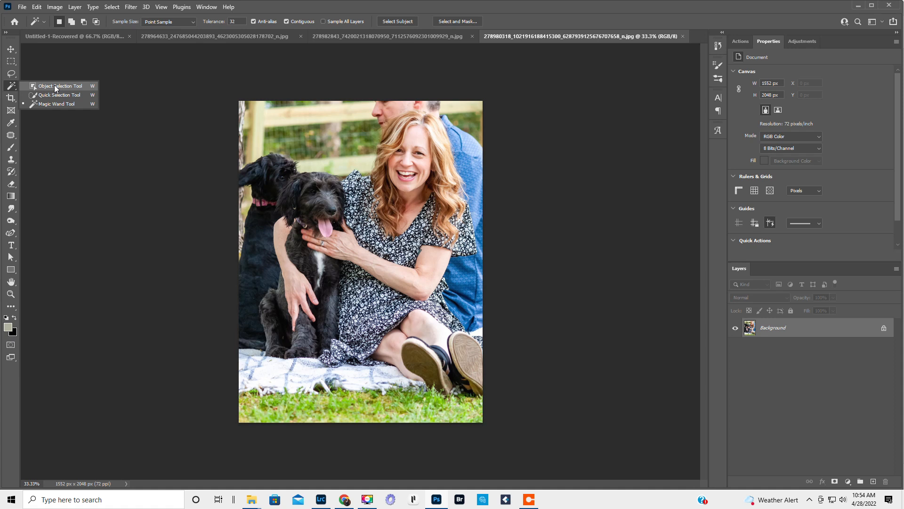
Select the woman with the Object Selection tool, and extend the selection over her hair, face and hand with the Quick Selection tool
{"action": "left_click", "coordinate": [57, 86]}
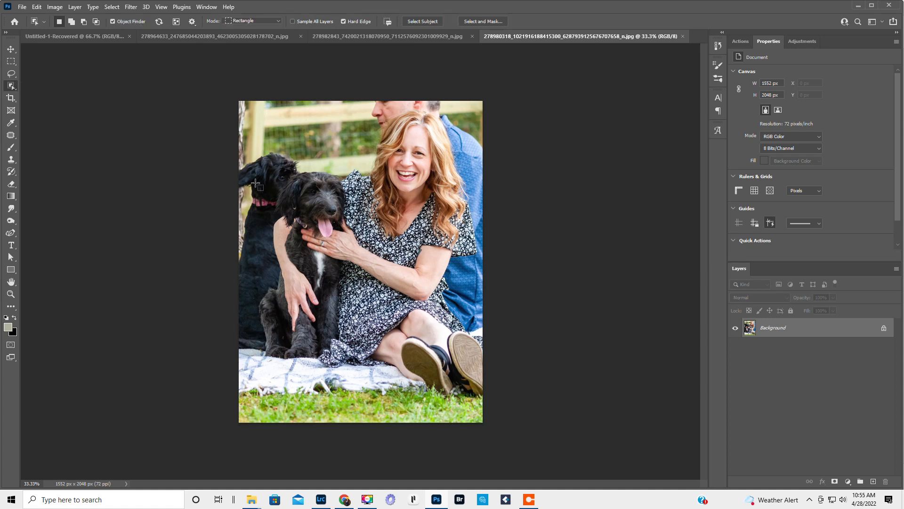
{"action": "left_click_drag", "start_coordinate": [352, 117], "coordinate": [479, 397]}
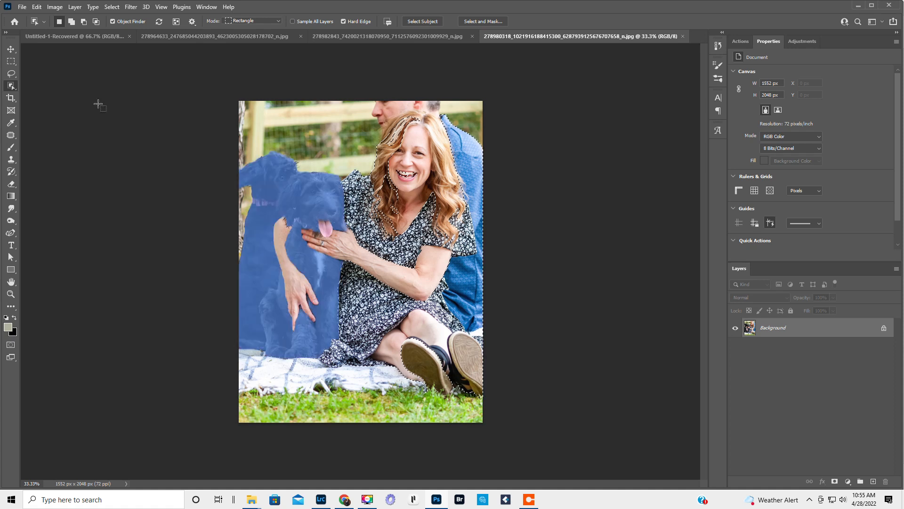
{"action": "right_click", "coordinate": [10, 87]}
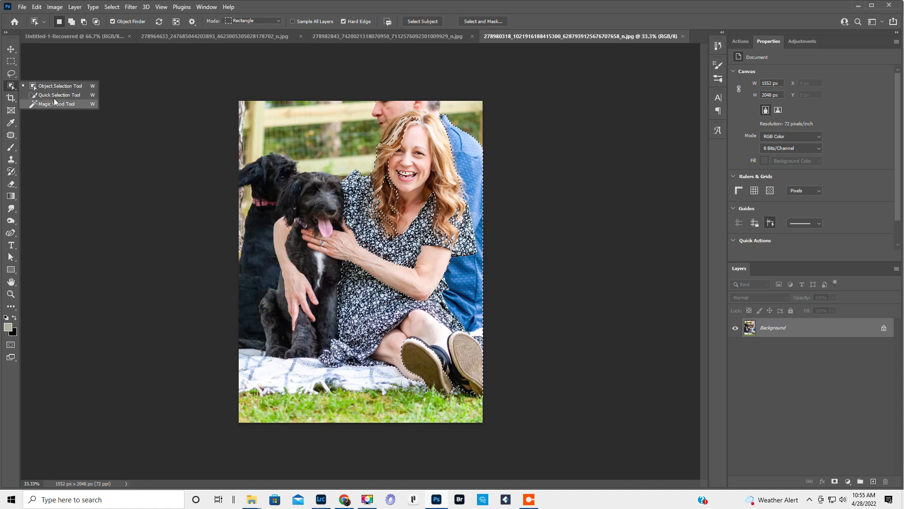
{"action": "left_click", "coordinate": [58, 95]}
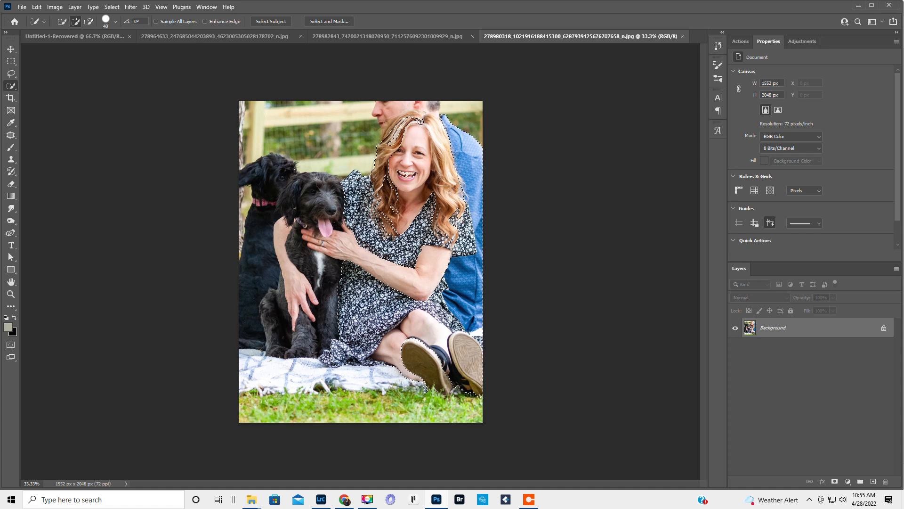
{"action": "mouse_move", "coordinate": [424, 116]}
{"action": "left_mouse_down"}
{"action": "mouse_move", "coordinate": [391, 129]}
{"action": "mouse_move", "coordinate": [383, 154]}
{"action": "mouse_move", "coordinate": [394, 132]}
{"action": "mouse_move", "coordinate": [430, 126]}
{"action": "mouse_move", "coordinate": [446, 174]}
{"action": "mouse_move", "coordinate": [405, 178]}
{"action": "mouse_move", "coordinate": [410, 200]}
{"action": "mouse_move", "coordinate": [423, 205]}
{"action": "mouse_move", "coordinate": [398, 185]}
{"action": "mouse_move", "coordinate": [391, 220]}
{"action": "left_mouse_up"}
{"action": "mouse_move", "coordinate": [428, 191]}
{"action": "left_mouse_down"}
{"action": "mouse_move", "coordinate": [452, 198]}
{"action": "mouse_move", "coordinate": [456, 217]}
{"action": "mouse_move", "coordinate": [438, 222]}
{"action": "mouse_move", "coordinate": [434, 240]}
{"action": "mouse_move", "coordinate": [457, 238]}
{"action": "left_mouse_up"}
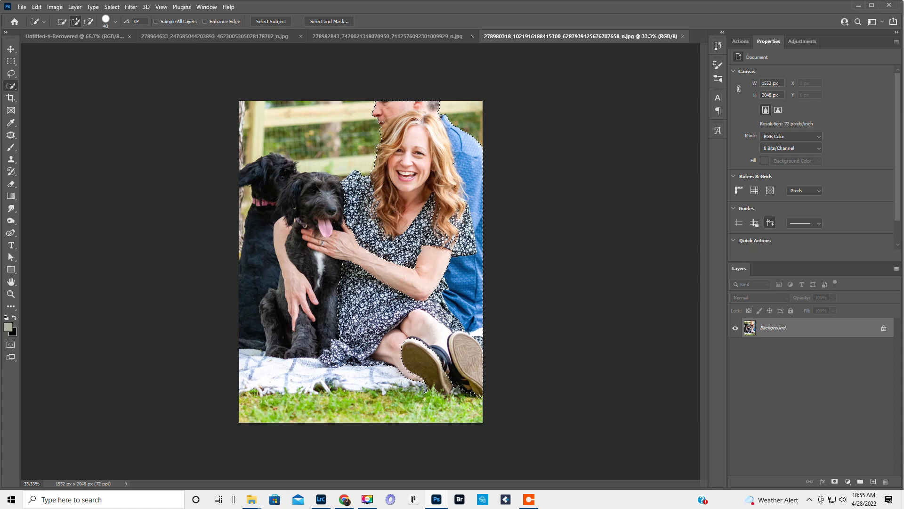
{"action": "left_click_drag", "start_coordinate": [448, 270], "coordinate": [423, 298]}
{"action": "left_click_drag", "start_coordinate": [328, 239], "coordinate": [312, 240]}
Subtract the man's head and blue shirt behind the woman from the quick selection
{"action": "key", "text": "alt"}
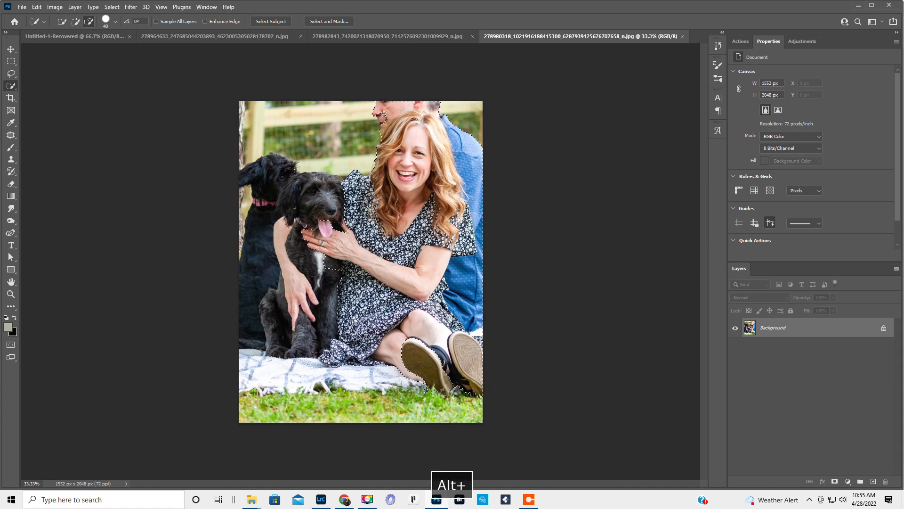
{"action": "left_click_drag", "start_coordinate": [384, 115], "coordinate": [391, 108]}
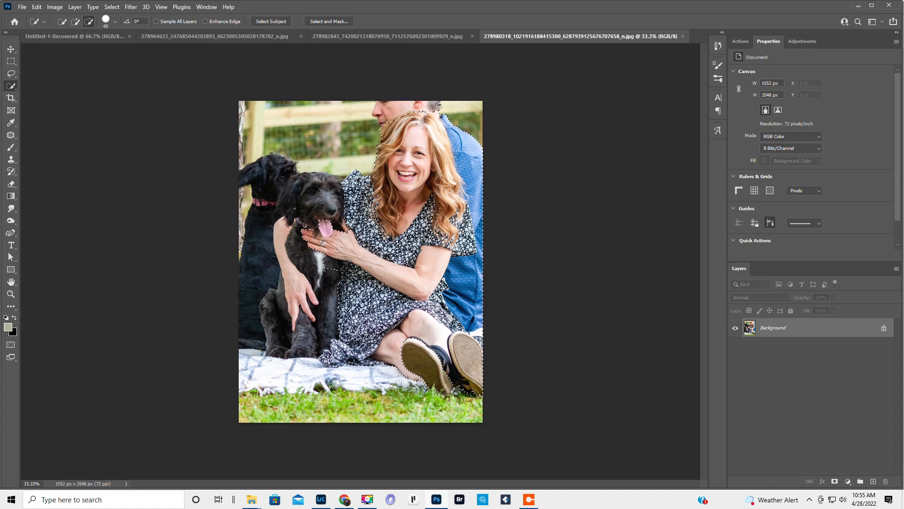
{"action": "left_click_drag", "start_coordinate": [454, 119], "coordinate": [483, 199]}
{"action": "mouse_move", "coordinate": [479, 257]}
{"action": "left_mouse_down"}
{"action": "mouse_move", "coordinate": [459, 279]}
{"action": "mouse_move", "coordinate": [454, 261]}
{"action": "mouse_move", "coordinate": [448, 280]}
{"action": "mouse_move", "coordinate": [467, 321]}
{"action": "left_mouse_up"}
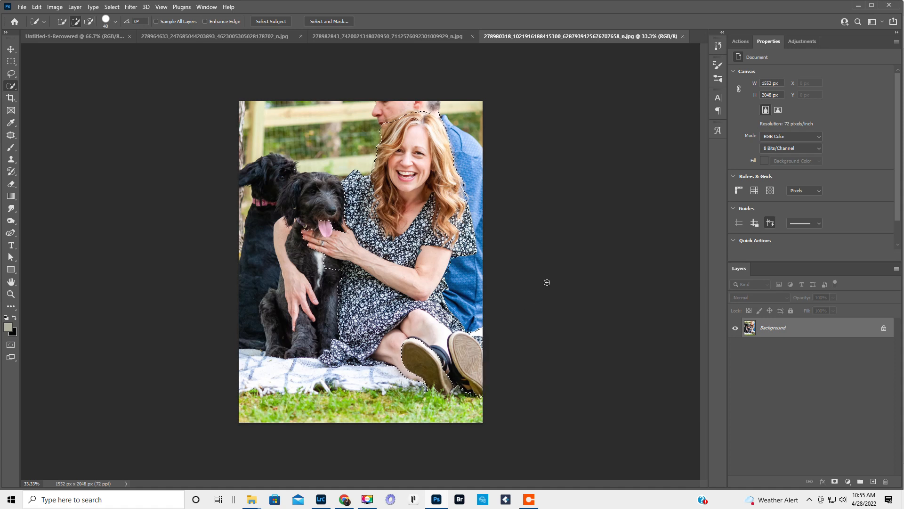
Refine the selection edges beside the woman's hair and near her shoe in Select and Mask, and output the result to a new layer
{"action": "left_click", "coordinate": [334, 21]}
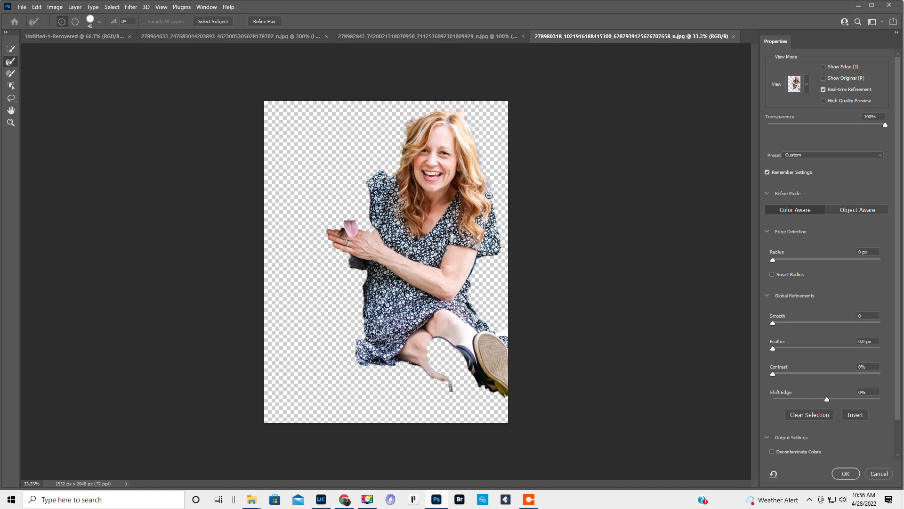
{"action": "left_click_drag", "start_coordinate": [494, 204], "coordinate": [500, 208]}
{"action": "left_click_drag", "start_coordinate": [498, 333], "coordinate": [504, 331]}
{"action": "scroll", "coordinate": [819, 436], "scroll_direction": "down", "scroll_amount": 2}
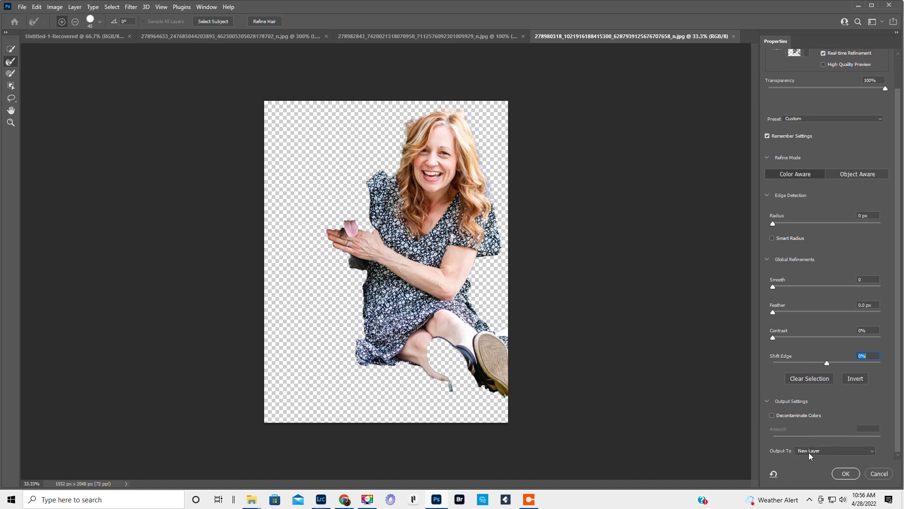
{"action": "left_click", "coordinate": [846, 474]}
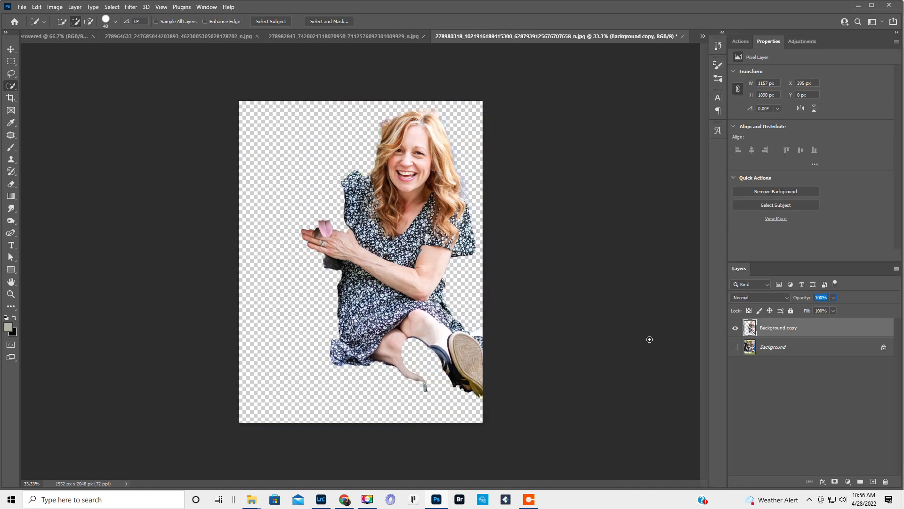
Make the original Background layer visible again and duplicate it beneath the woman's cutout layer
{"action": "left_click", "coordinate": [735, 347]}
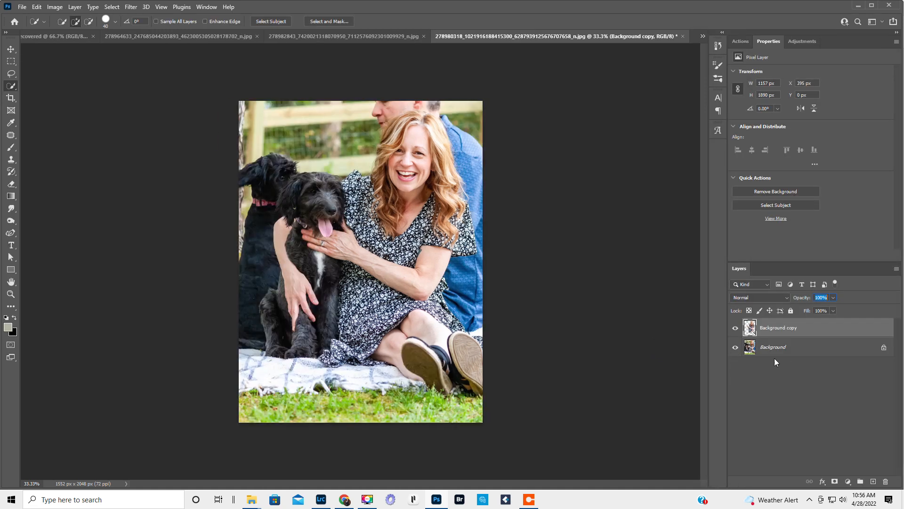
{"action": "left_click", "coordinate": [803, 348]}
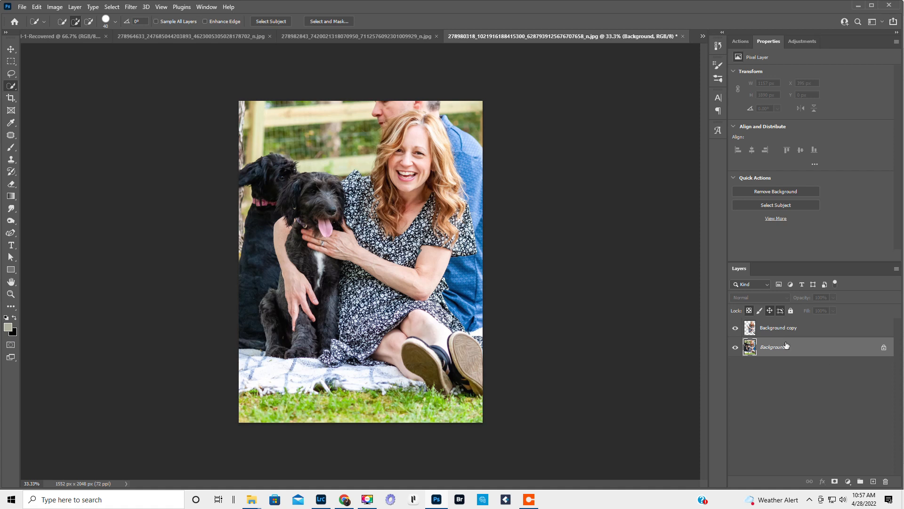
{"action": "key", "text": "ctrl+j"}
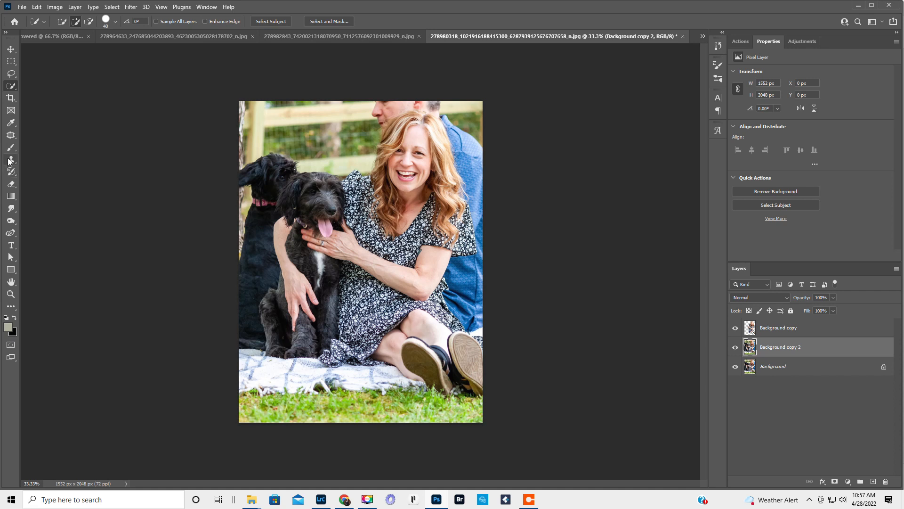
Clone the fence background over the man's head on the Background copy 2 layer with a size 150 Clone Stamp brush
{"action": "key", "text": "s"}
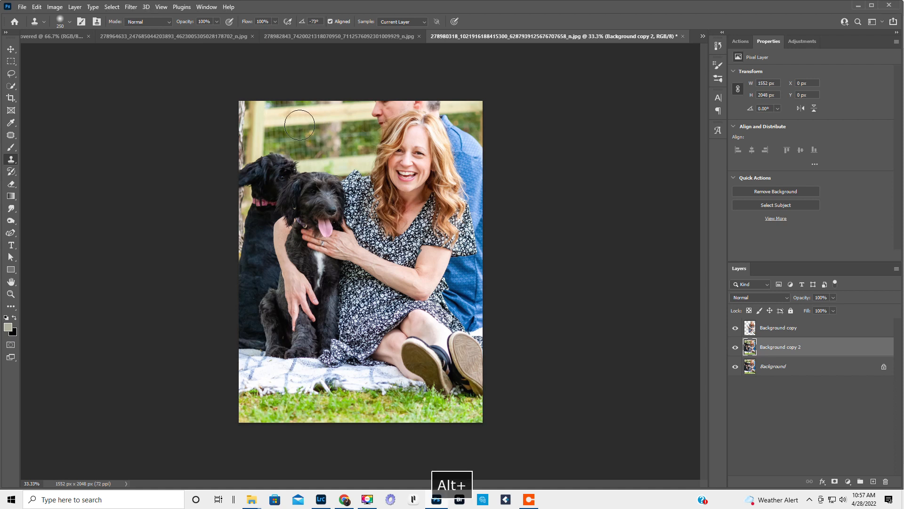
{"action": "key", "text": "bracketleft"}
{"action": "key", "text": "bracketleft"}
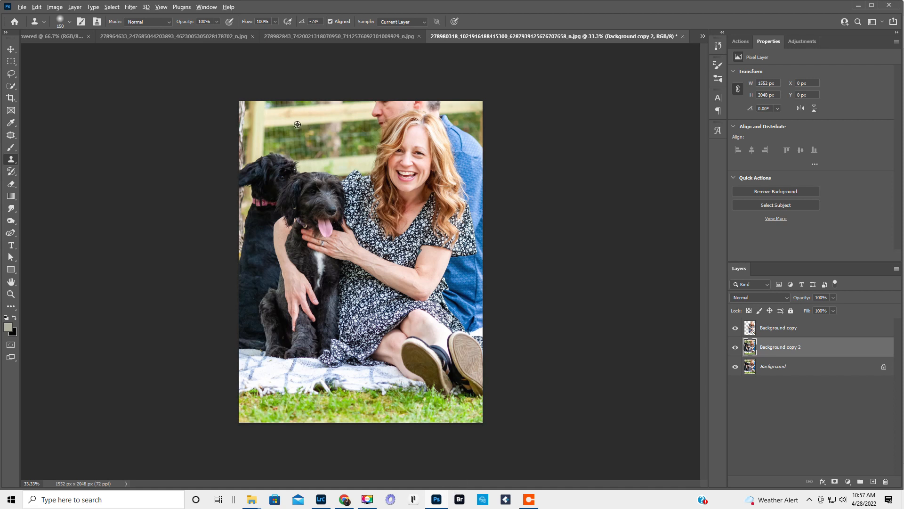
{"action": "left_click", "coordinate": [297, 124], "text": "alt"}
{"action": "mouse_move", "coordinate": [380, 123]}
{"action": "left_mouse_down"}
{"action": "mouse_move", "coordinate": [398, 98]}
{"action": "mouse_move", "coordinate": [371, 117]}
{"action": "mouse_move", "coordinate": [381, 97]}
{"action": "mouse_move", "coordinate": [374, 111]}
{"action": "mouse_move", "coordinate": [440, 105]}
{"action": "mouse_move", "coordinate": [408, 103]}
{"action": "left_mouse_up"}
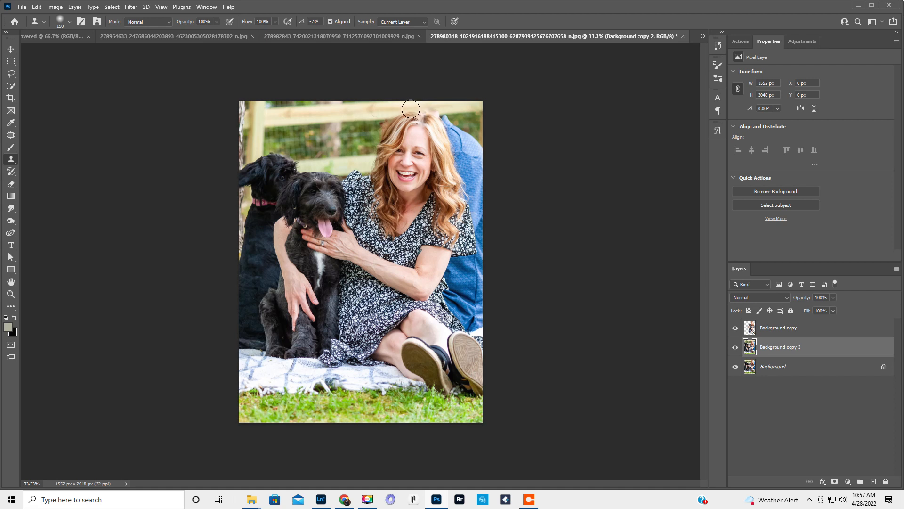
Add a layer mask to the Background copy layer and set up a size 70 Brush for the area around her hair
{"action": "left_click", "coordinate": [750, 326]}
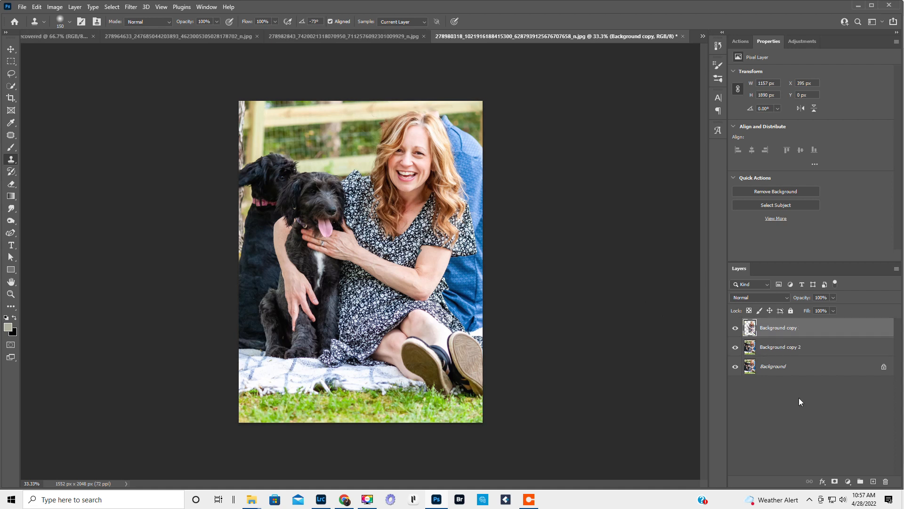
{"action": "left_click", "coordinate": [835, 482]}
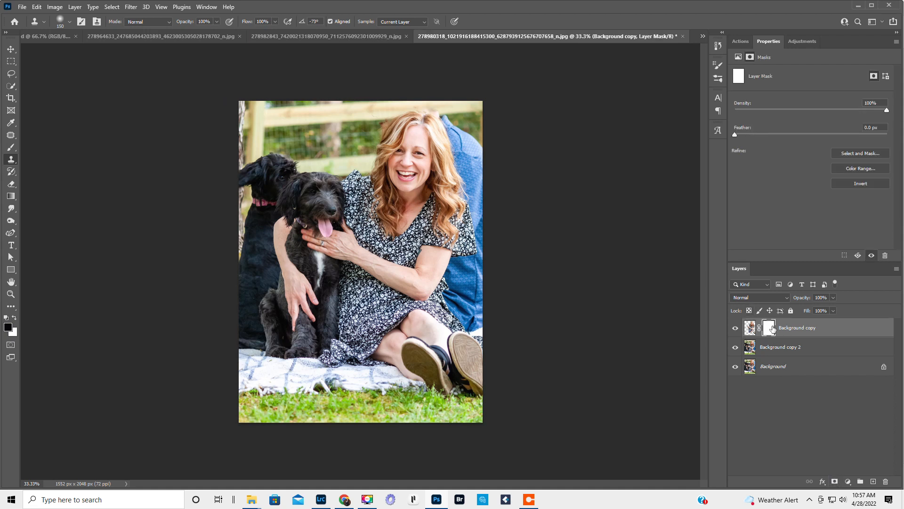
{"action": "left_click", "coordinate": [10, 147]}
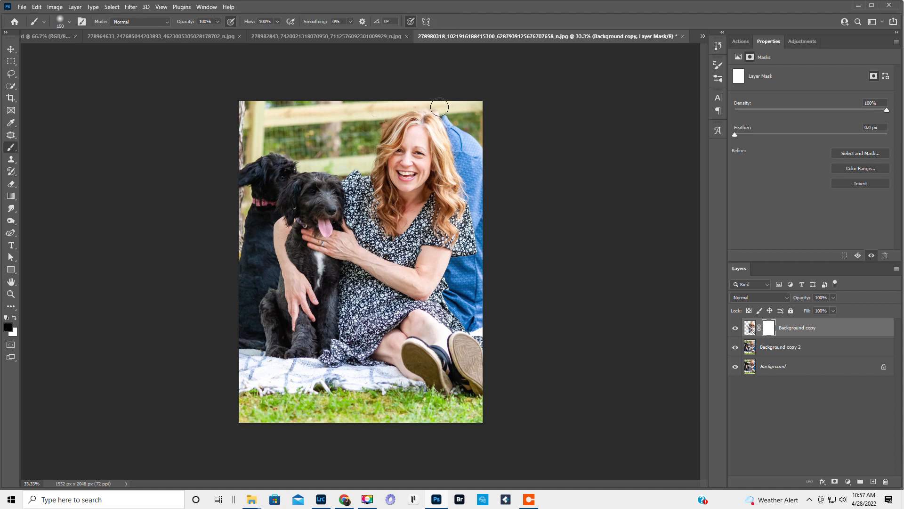
{"action": "key", "text": "bracketleft"}
{"action": "key", "text": "bracketleft"}
{"action": "key", "text": "bracketleft"}
{"action": "key", "text": "bracketleft"}
{"action": "key", "text": "bracketleft"}
Clone the fence and greenery over the man's shoulder beside the woman's hair on the Background copy 2 layer
{"action": "left_click", "coordinate": [814, 348]}
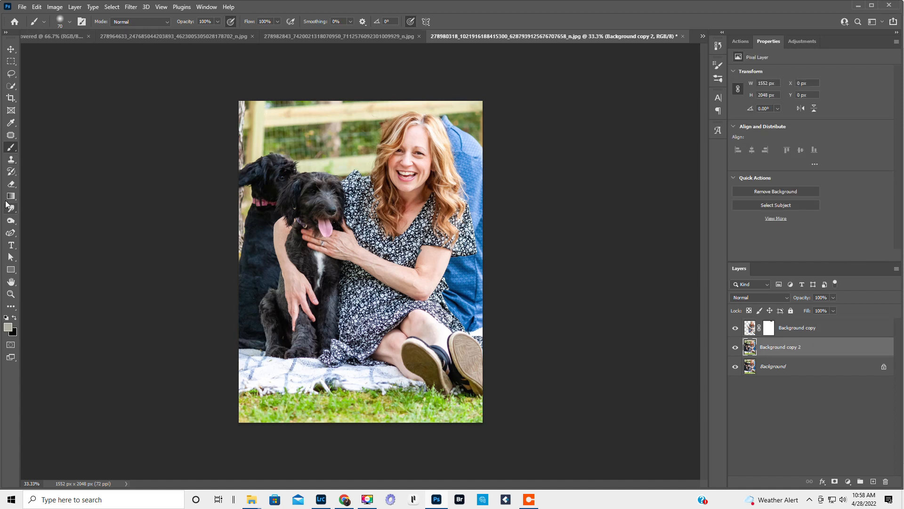
{"action": "left_click", "coordinate": [10, 162]}
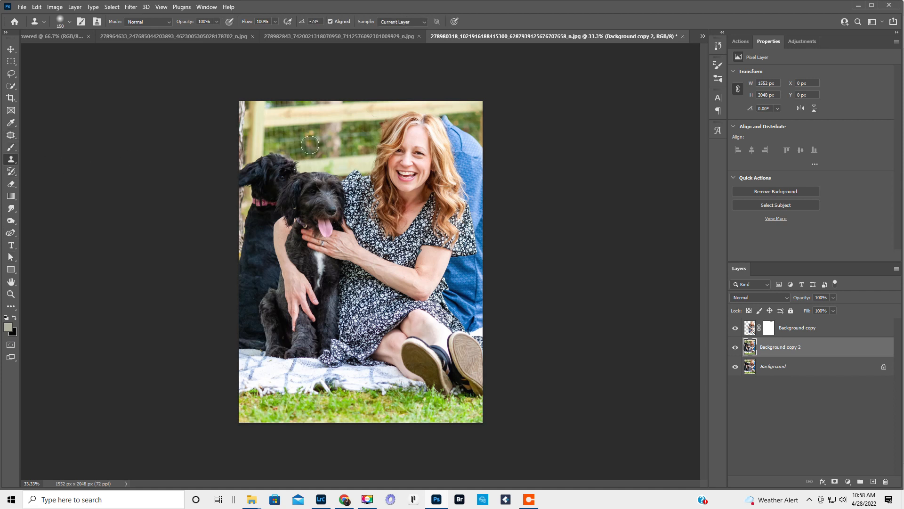
{"action": "left_click", "coordinate": [295, 125], "text": "alt"}
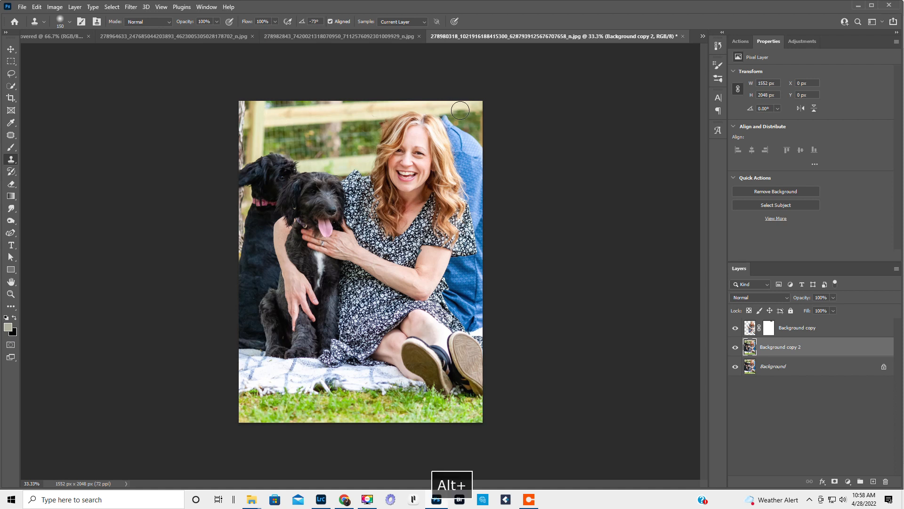
{"action": "mouse_move", "coordinate": [459, 114]}
{"action": "left_mouse_down"}
{"action": "mouse_move", "coordinate": [448, 117]}
{"action": "mouse_move", "coordinate": [460, 144]}
{"action": "mouse_move", "coordinate": [459, 135]}
{"action": "left_mouse_up"}
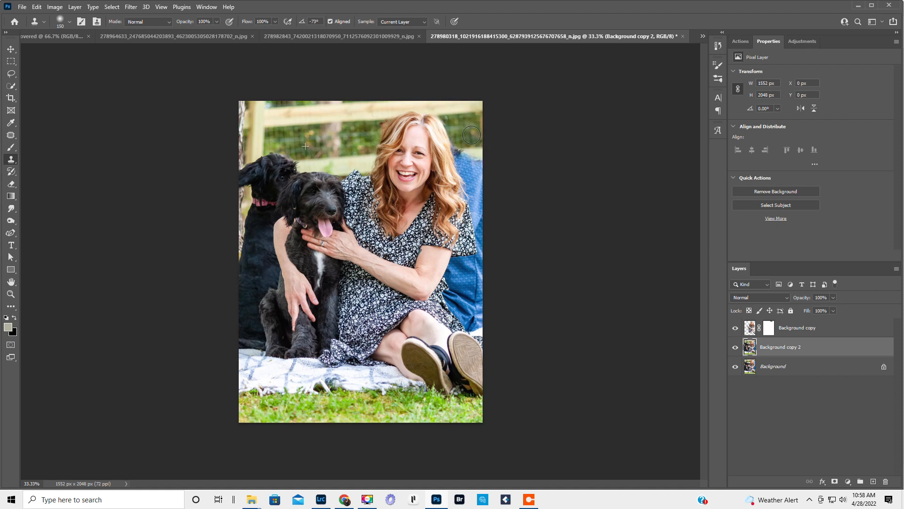
{"action": "mouse_move", "coordinate": [474, 137]}
{"action": "left_mouse_down"}
{"action": "mouse_move", "coordinate": [463, 155]}
{"action": "mouse_move", "coordinate": [479, 160]}
{"action": "left_mouse_up"}
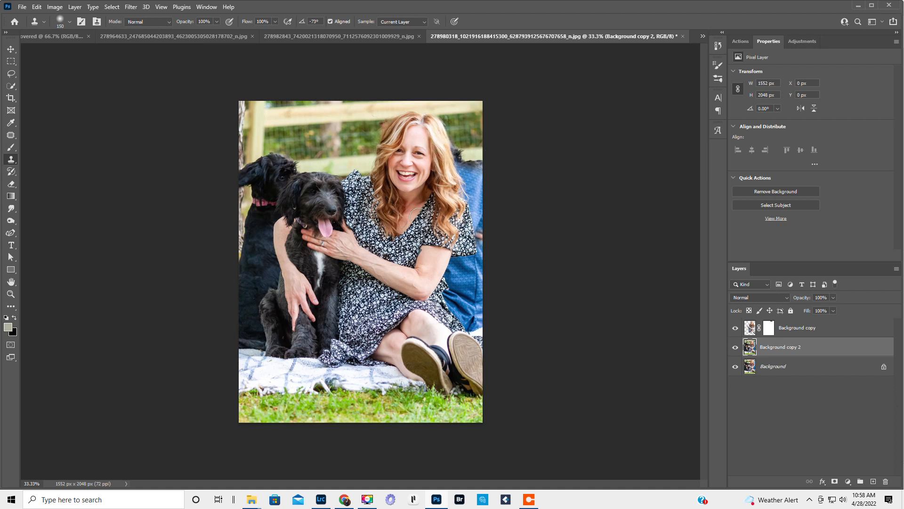
Try to clone the lower fence rail over the man's shoulder, then undo that clone stroke
{"action": "left_click", "coordinate": [354, 156], "text": "alt"}
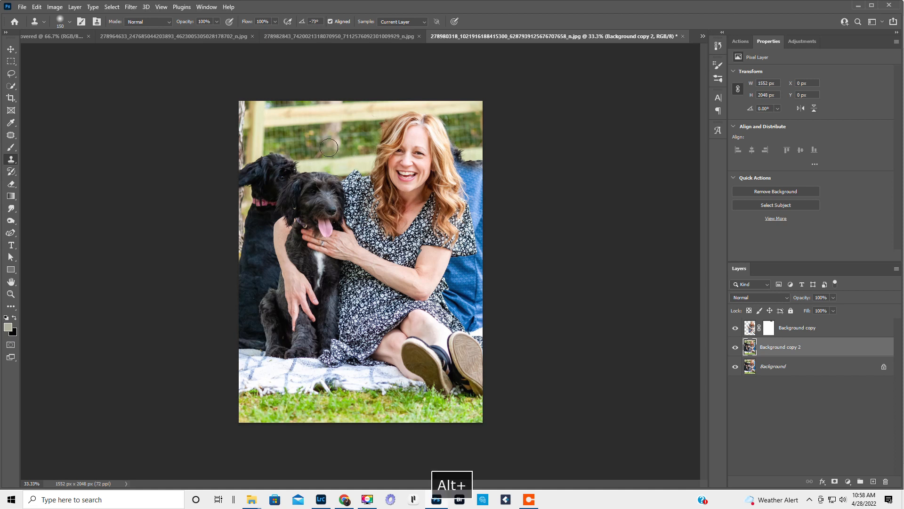
{"action": "left_click", "coordinate": [354, 155], "text": "alt"}
{"action": "mouse_move", "coordinate": [470, 149]}
{"action": "left_mouse_down"}
{"action": "mouse_move", "coordinate": [459, 148]}
{"action": "mouse_move", "coordinate": [462, 165]}
{"action": "mouse_move", "coordinate": [490, 166]}
{"action": "mouse_move", "coordinate": [460, 157]}
{"action": "mouse_move", "coordinate": [456, 145]}
{"action": "left_mouse_up"}
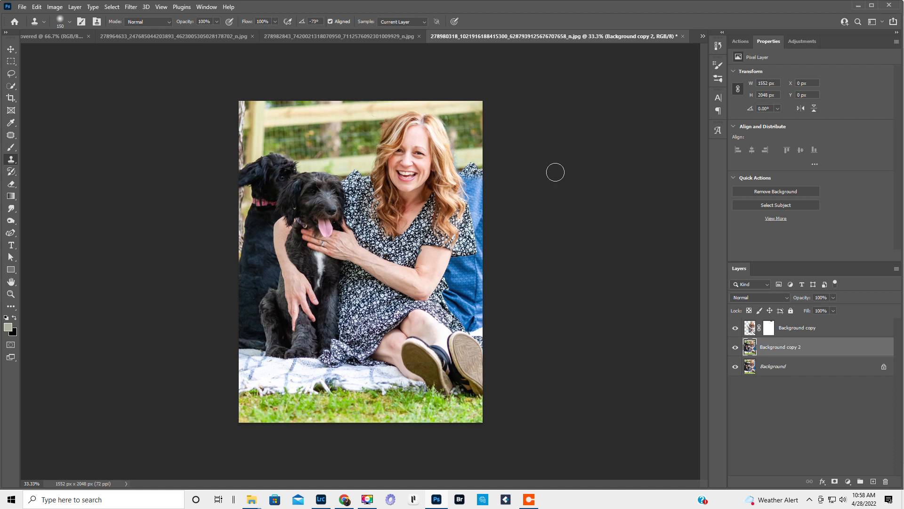
{"action": "key", "text": "ctrl+z"}
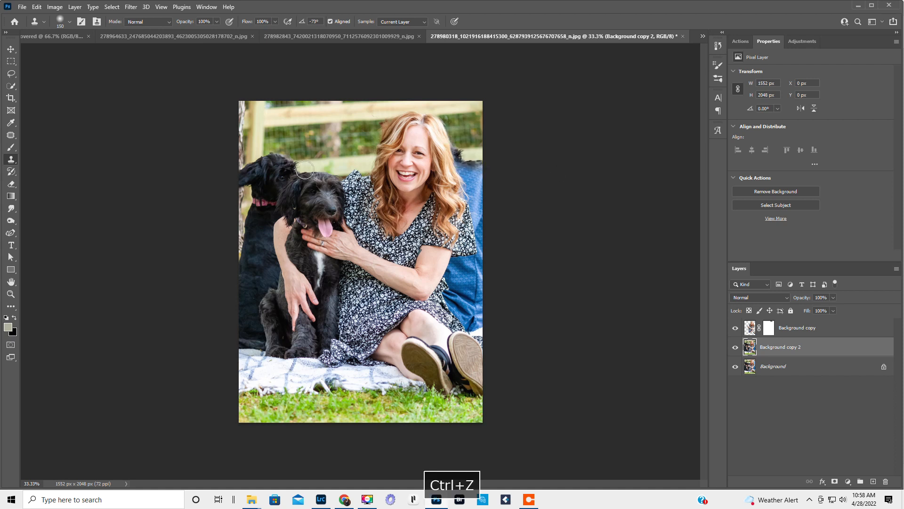
Sample the lower fence rail near the dogs and clone it across the man's shoulder beside the woman's hair
{"action": "left_click", "coordinate": [350, 157], "text": "alt"}
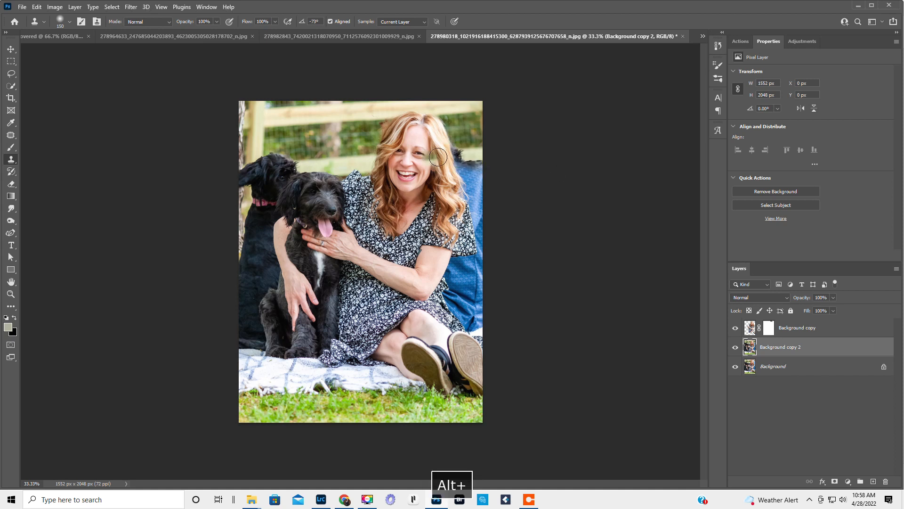
{"action": "mouse_move", "coordinate": [462, 148]}
{"action": "left_mouse_down"}
{"action": "mouse_move", "coordinate": [462, 164]}
{"action": "mouse_move", "coordinate": [483, 161]}
{"action": "mouse_move", "coordinate": [462, 160]}
{"action": "mouse_move", "coordinate": [459, 145]}
{"action": "left_mouse_up"}
{"action": "left_click", "coordinate": [469, 147], "text": "alt"}
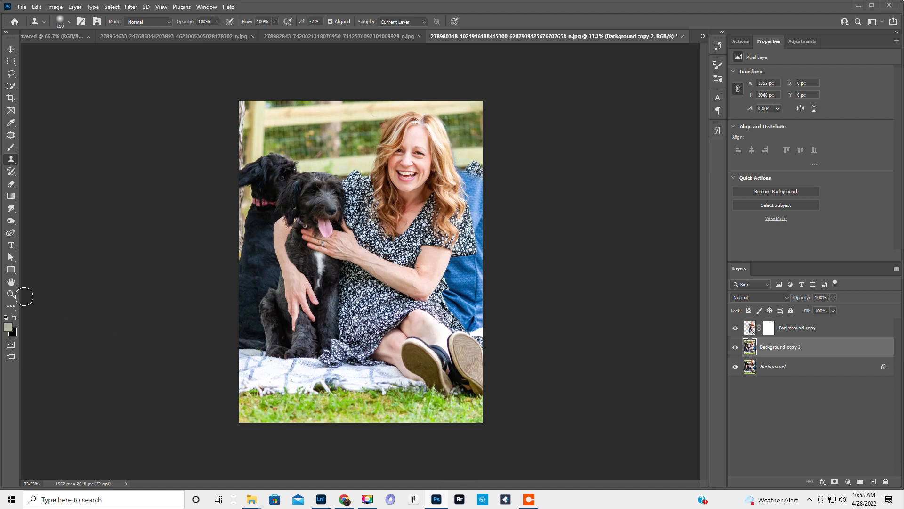
Paint black on the Background copy layer's mask with a size 40 Brush to hide the fringe beside the woman's hair
{"action": "left_click", "coordinate": [11, 296]}
{"action": "left_click", "coordinate": [456, 158]}
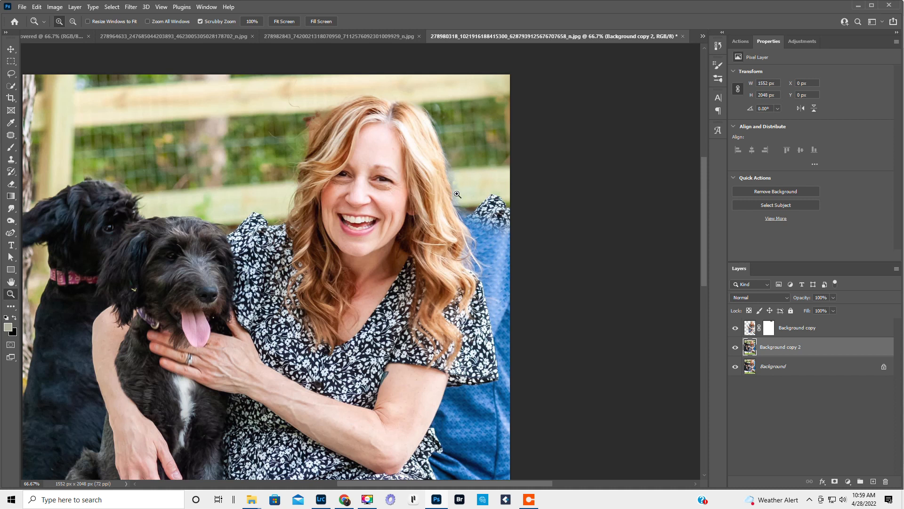
{"action": "left_click", "coordinate": [769, 328]}
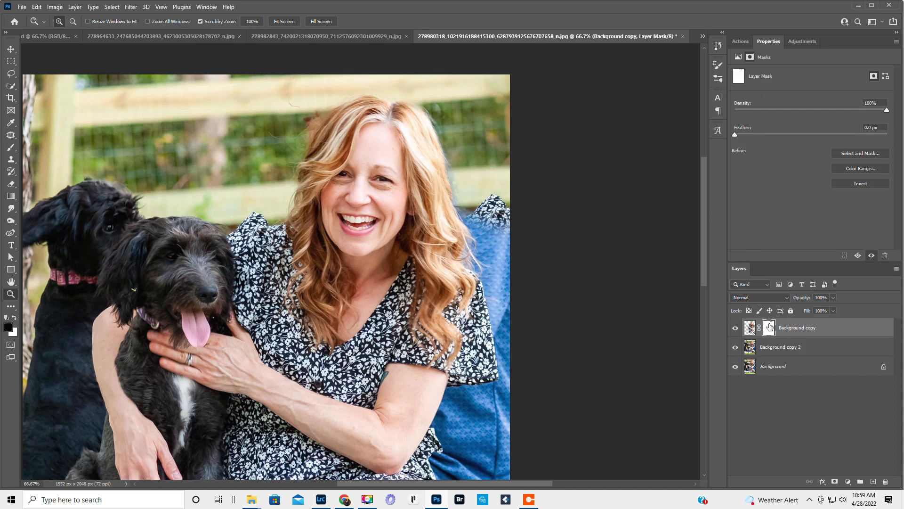
{"action": "left_click", "coordinate": [10, 149]}
{"action": "key", "text": "bracketleft"}
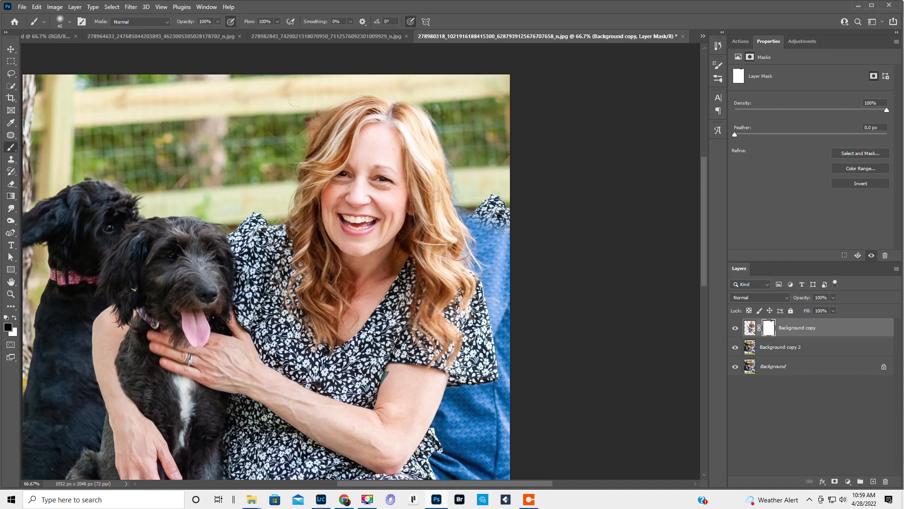
{"action": "key", "text": "bracketleft"}
On the Background copy 2 layer, sample the greenery above the dogs and clone it at size 150 over the man's shoulder beside the woman's hair
{"action": "left_click", "coordinate": [788, 348]}
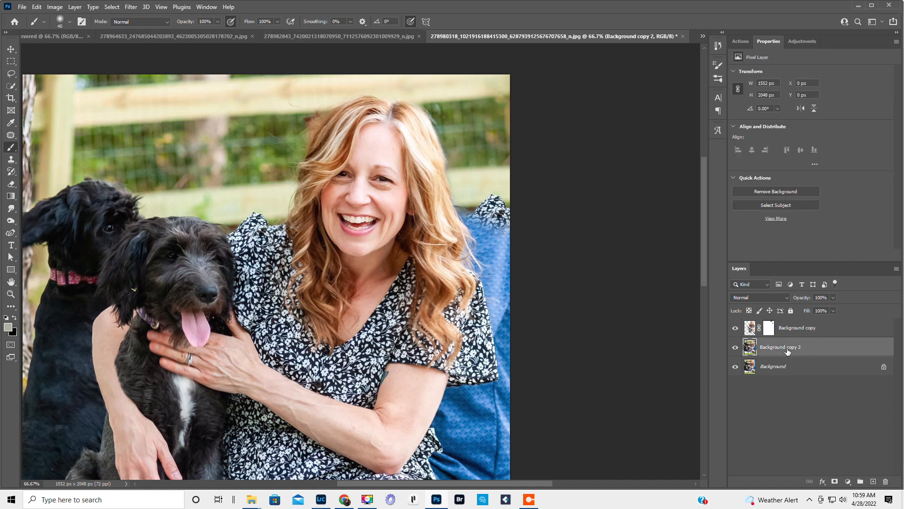
{"action": "left_click", "coordinate": [11, 293]}
{"action": "left_click", "coordinate": [313, 313], "text": "alt"}
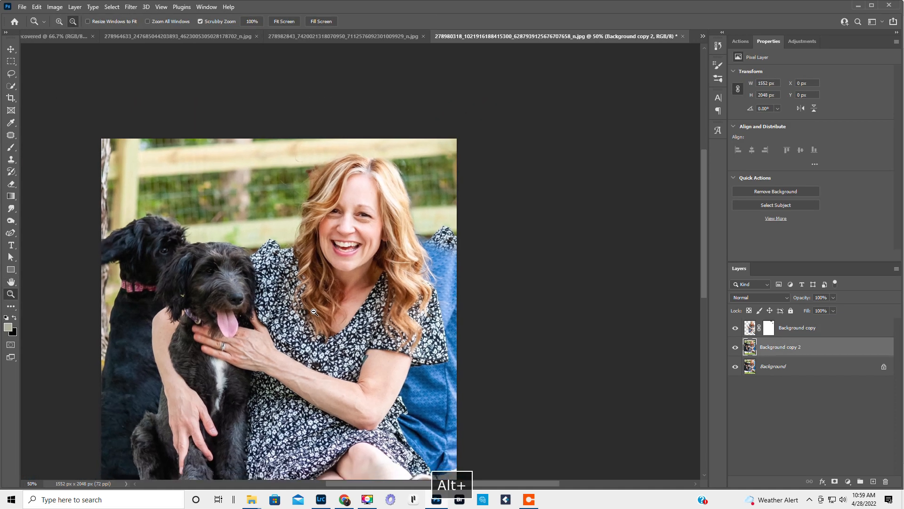
{"action": "left_click", "coordinate": [313, 313], "text": "alt"}
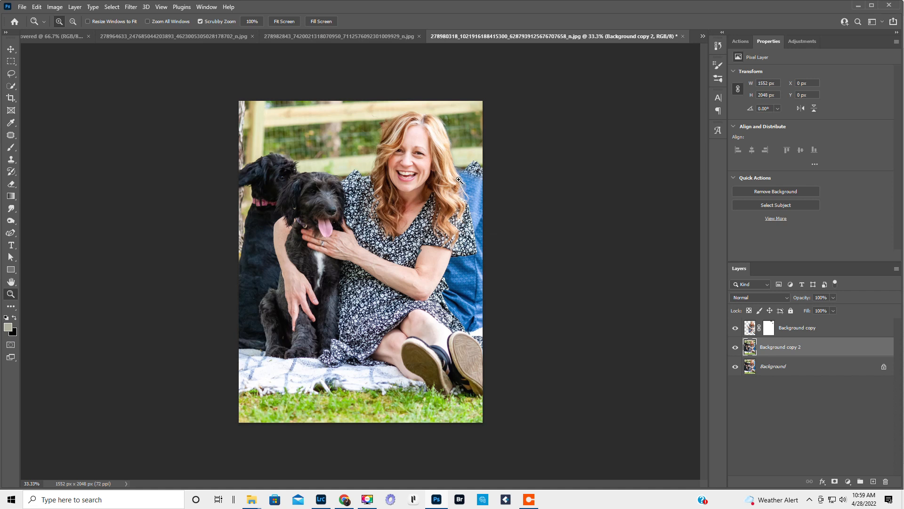
{"action": "key", "text": "alt"}
{"action": "left_click", "coordinate": [11, 160]}
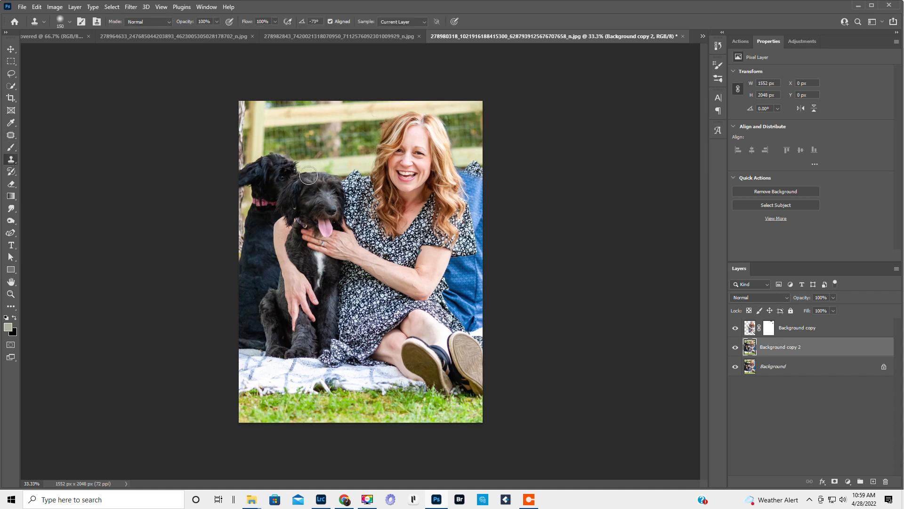
{"action": "left_click", "coordinate": [295, 125], "text": "alt"}
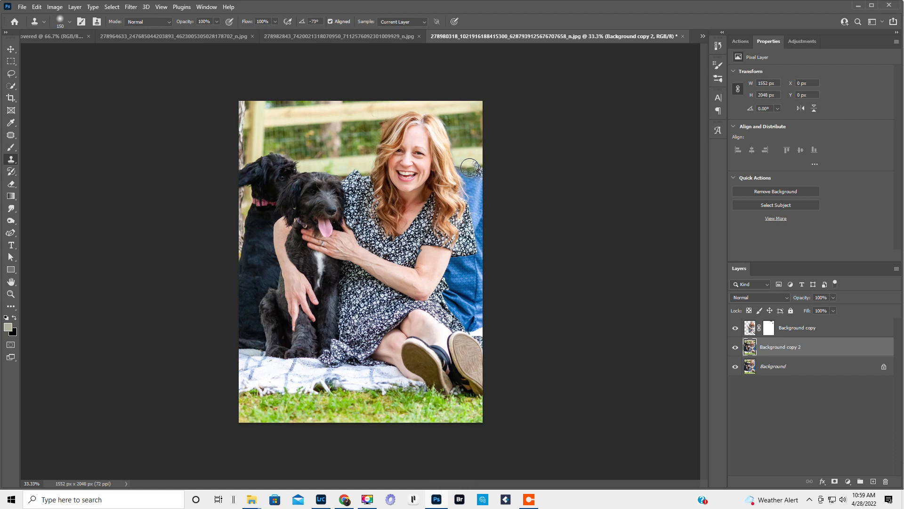
{"action": "mouse_move", "coordinate": [471, 169]}
{"action": "left_mouse_down"}
{"action": "mouse_move", "coordinate": [469, 180]}
{"action": "mouse_move", "coordinate": [485, 180]}
{"action": "mouse_move", "coordinate": [470, 195]}
{"action": "mouse_move", "coordinate": [475, 203]}
{"action": "left_mouse_up"}
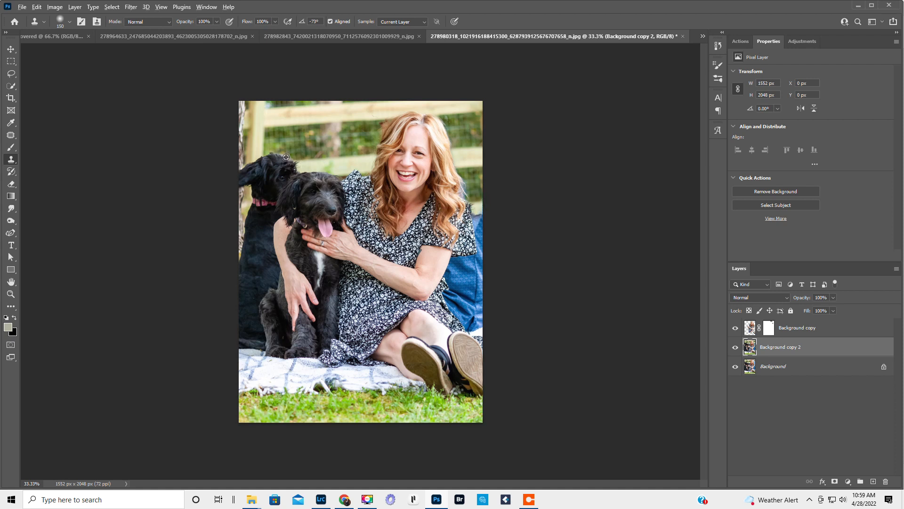
Resample the fence and greenery and clone them down the photo's right edge over the man's blue shirt beside the woman's sleeve
{"action": "left_click", "coordinate": [461, 130], "text": "alt"}
{"action": "left_click", "coordinate": [482, 184]}
{"action": "left_click_drag", "start_coordinate": [483, 184], "coordinate": [483, 199]}
{"action": "left_click", "coordinate": [289, 125], "text": "alt"}
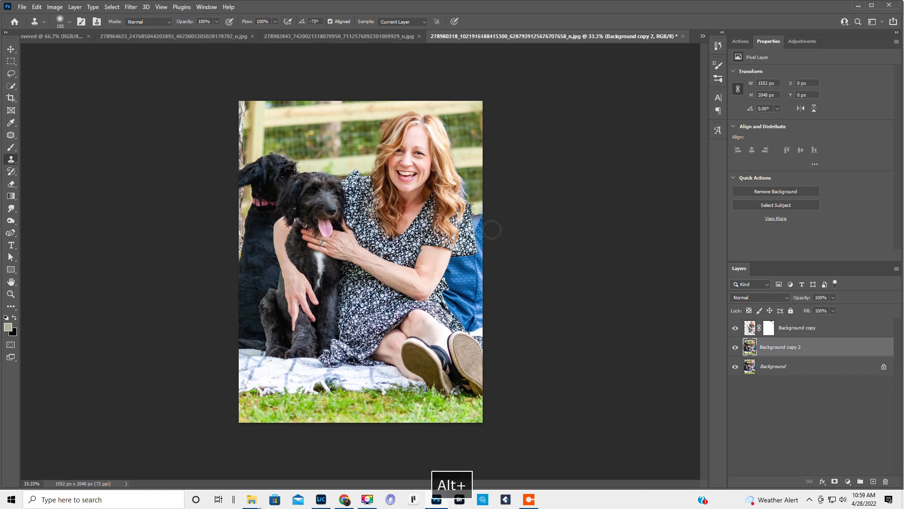
{"action": "left_click_drag", "start_coordinate": [481, 223], "coordinate": [478, 214]}
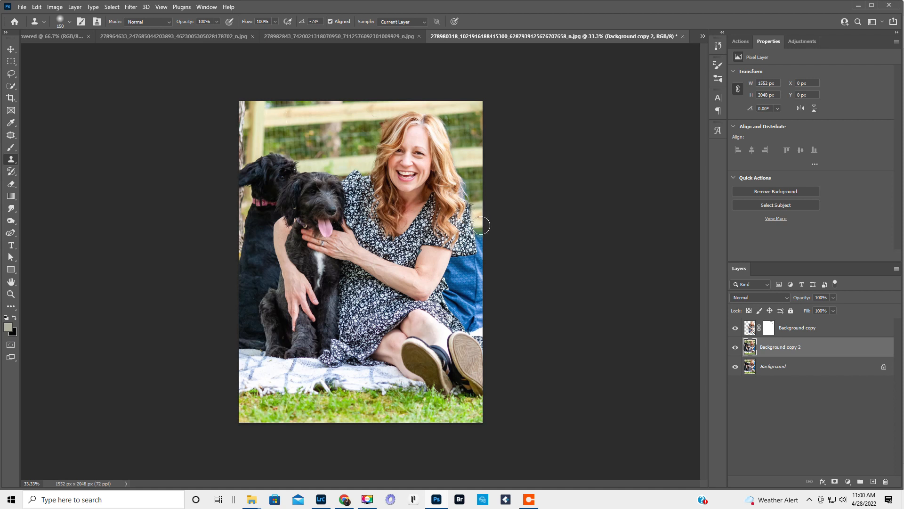
{"action": "left_click", "coordinate": [467, 147], "text": "alt"}
{"action": "left_click", "coordinate": [477, 208]}
Make the Background copy layer's mask active for painting and enlarge the Brush to size 80
{"action": "left_click", "coordinate": [768, 328]}
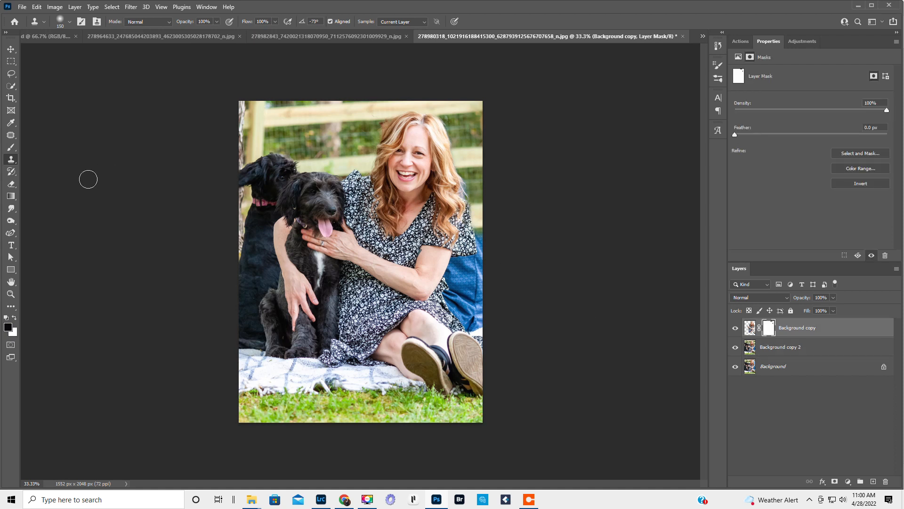
{"action": "left_click", "coordinate": [11, 147]}
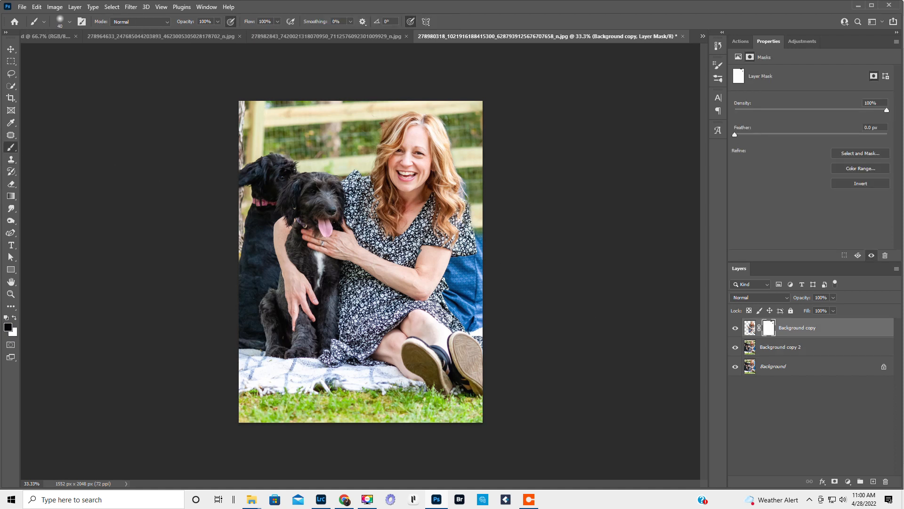
{"action": "key", "text": "bracketright"}
Make Background copy 2 the active layer, then select the right-hand part of the green bokeh image at full height with a rectangular marquee
{"action": "left_click", "coordinate": [814, 348]}
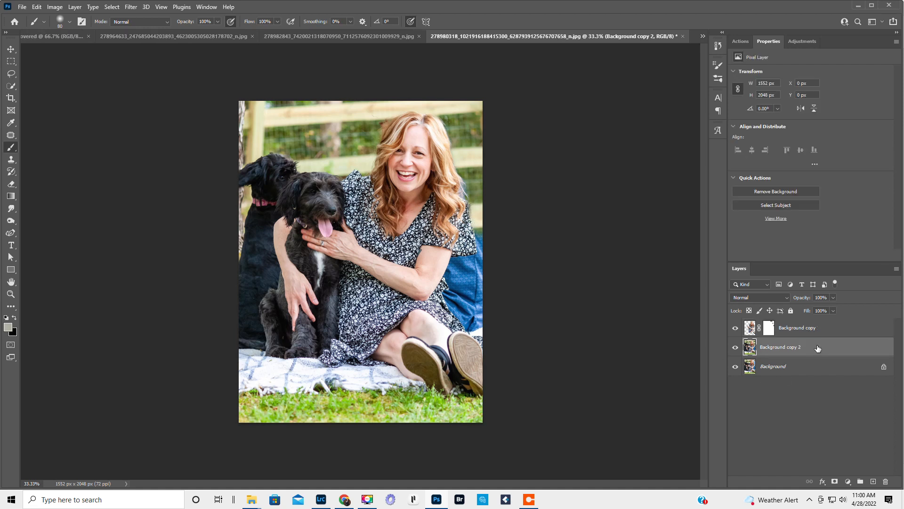
{"action": "left_click", "coordinate": [324, 35]}
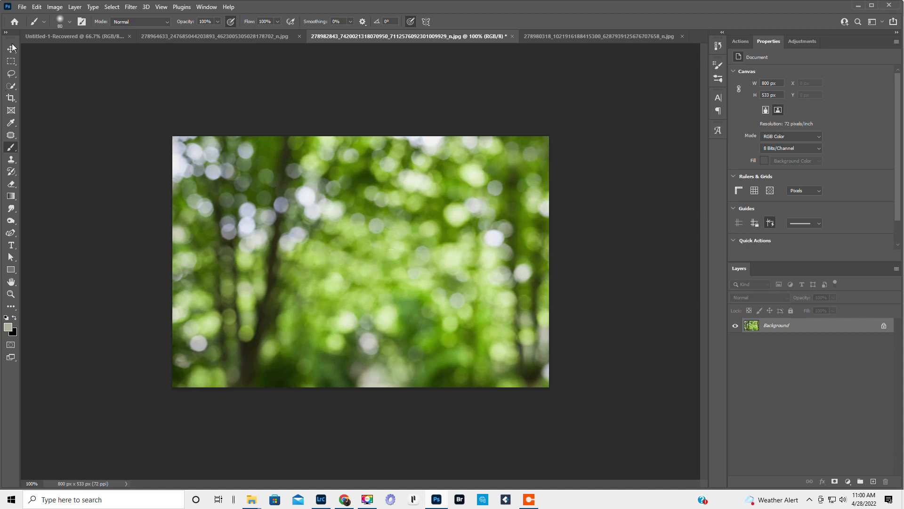
{"action": "left_click", "coordinate": [8, 63]}
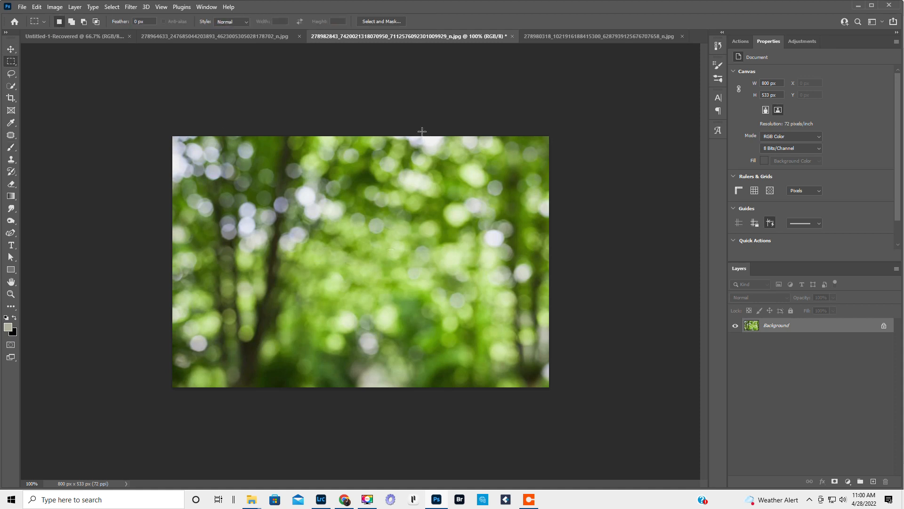
{"action": "left_click_drag", "start_coordinate": [388, 135], "coordinate": [557, 408]}
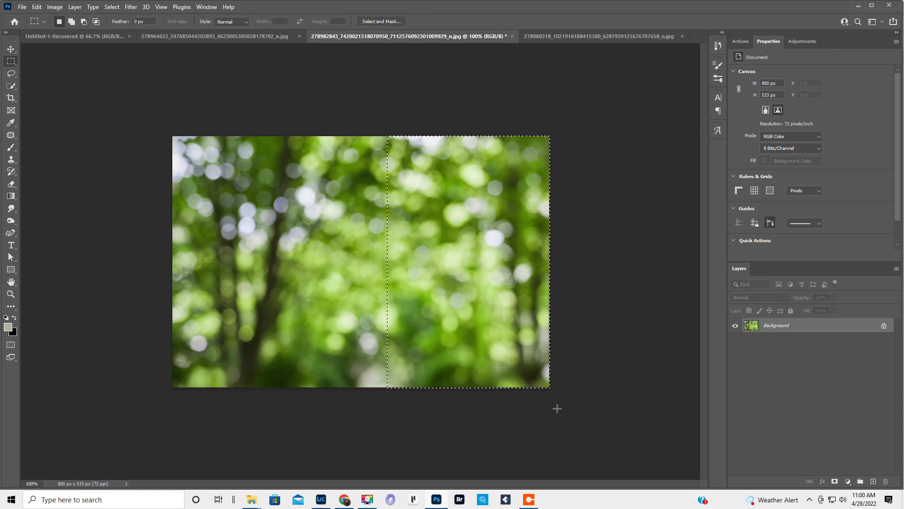
Move the selected bokeh area into the portrait above Background copy 2 and position it over the man's shirt beside the woman's arm
{"action": "left_click", "coordinate": [10, 49]}
{"action": "left_click_drag", "start_coordinate": [464, 219], "coordinate": [574, 55]}
{"action": "left_click_drag", "start_coordinate": [491, 226], "coordinate": [461, 245]}
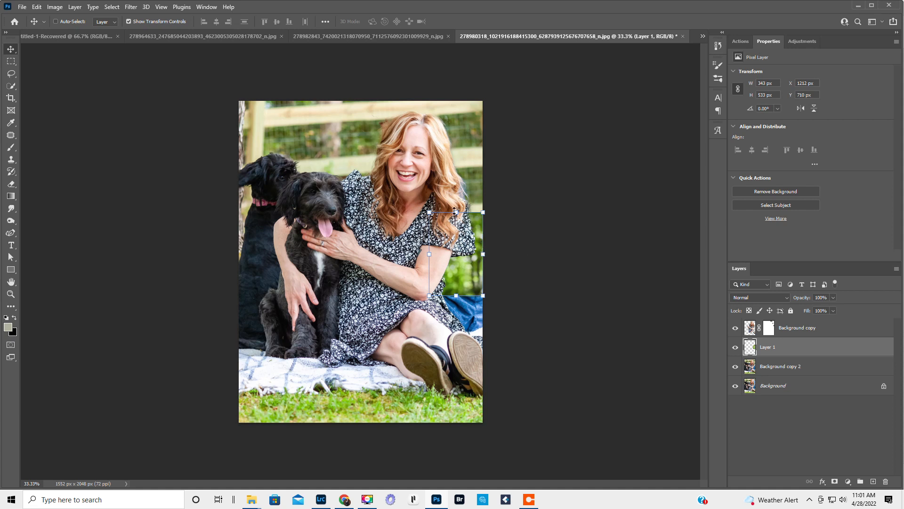
{"action": "mouse_move", "coordinate": [468, 233]}
{"action": "left_mouse_down"}
{"action": "mouse_move", "coordinate": [468, 257]}
{"action": "mouse_move", "coordinate": [469, 246]}
{"action": "left_mouse_up"}
Scale the bokeh patch proportionally to about 134% and shift it down so it covers the man's body to the blanket
{"action": "left_click_drag", "start_coordinate": [456, 309], "coordinate": [459, 340]}
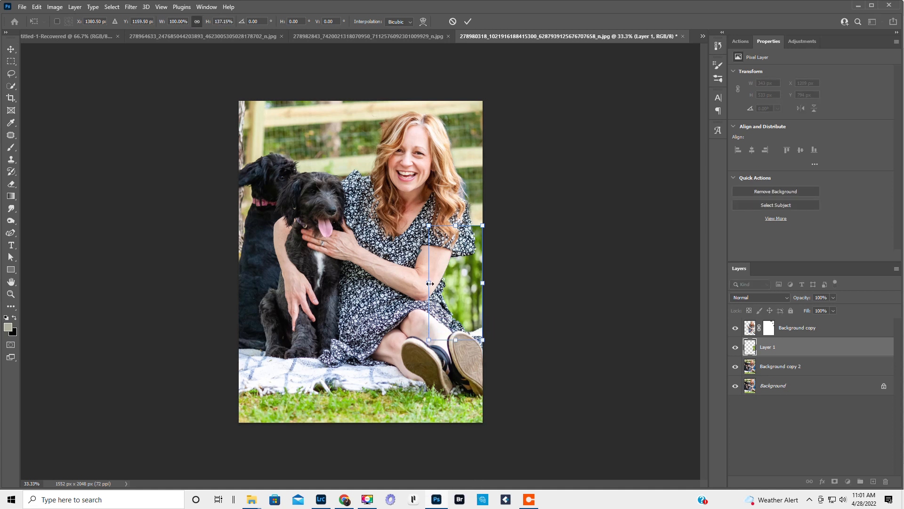
{"action": "key", "text": "ctrl+z"}
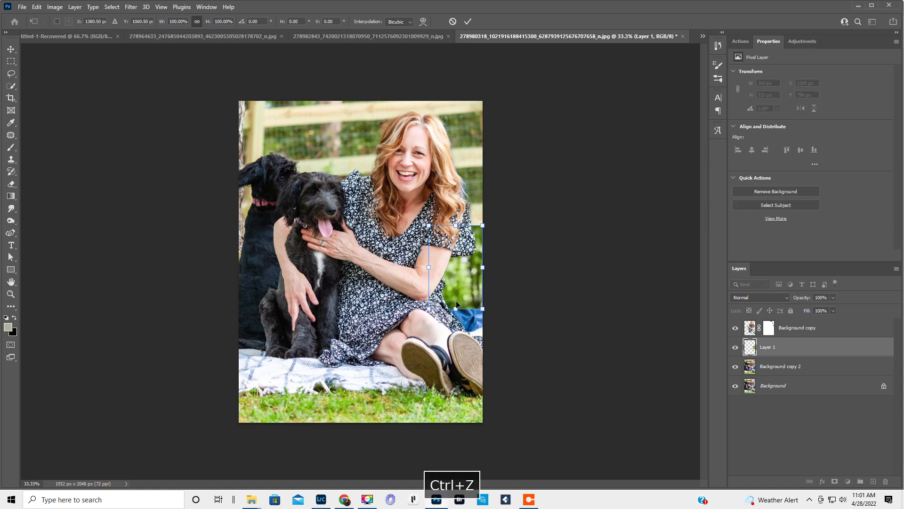
{"action": "left_click_drag", "start_coordinate": [456, 309], "coordinate": [456, 337]}
{"action": "left_click_drag", "start_coordinate": [469, 282], "coordinate": [470, 289]}
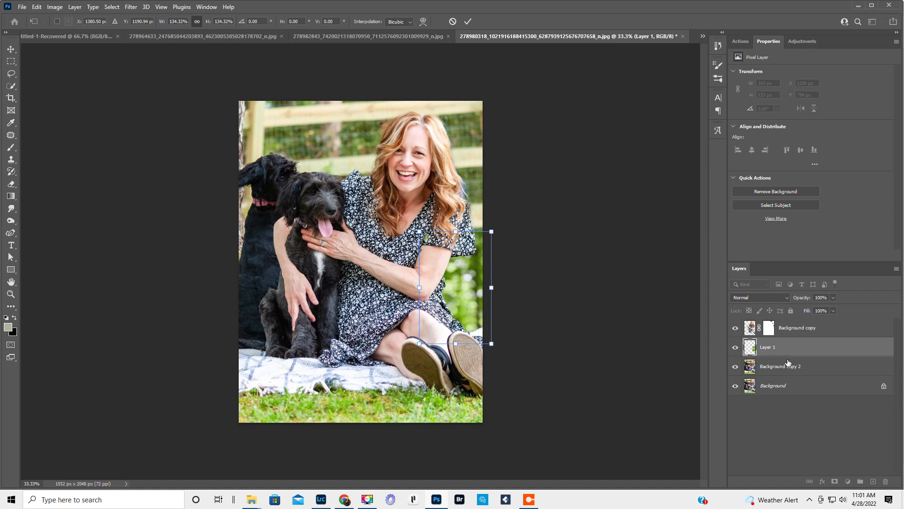
{"action": "left_click", "coordinate": [468, 22]}
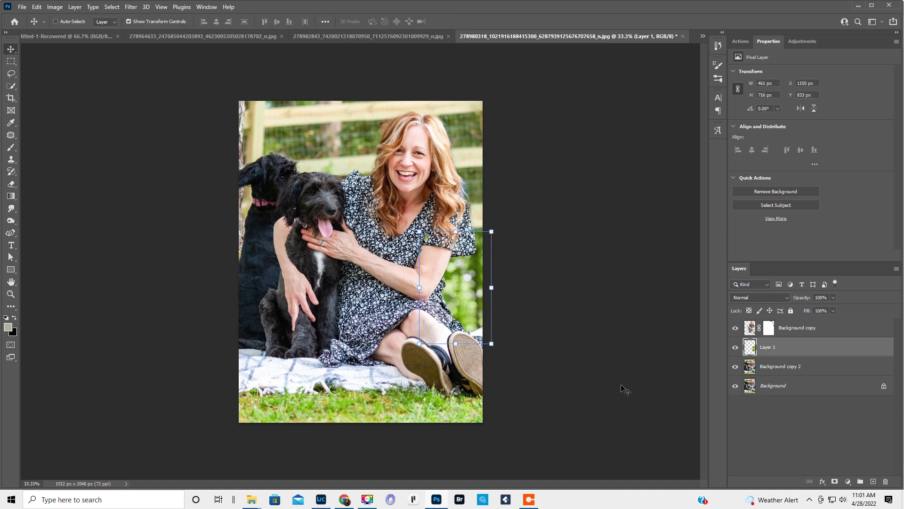
Add a layer mask to Layer 1, enlarge the Brush to size 125, and undo the trial stroke
{"action": "left_click", "coordinate": [835, 482]}
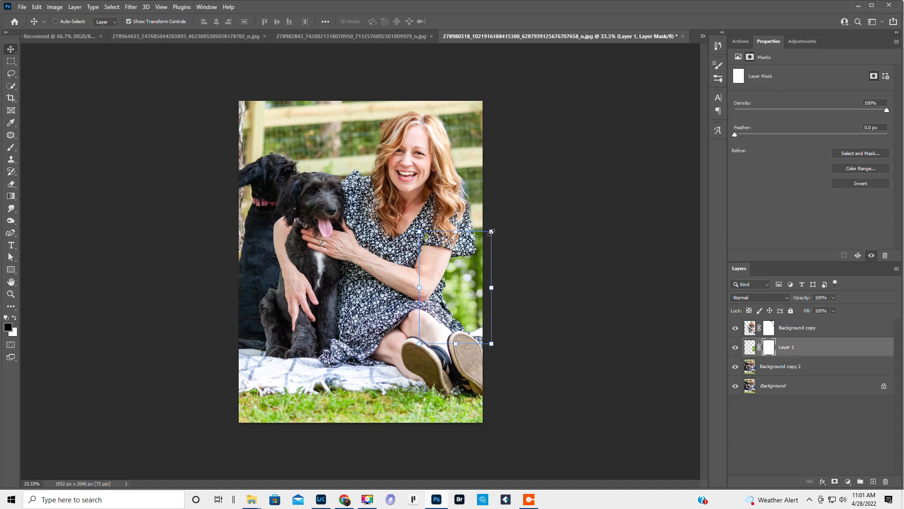
{"action": "left_click", "coordinate": [11, 149]}
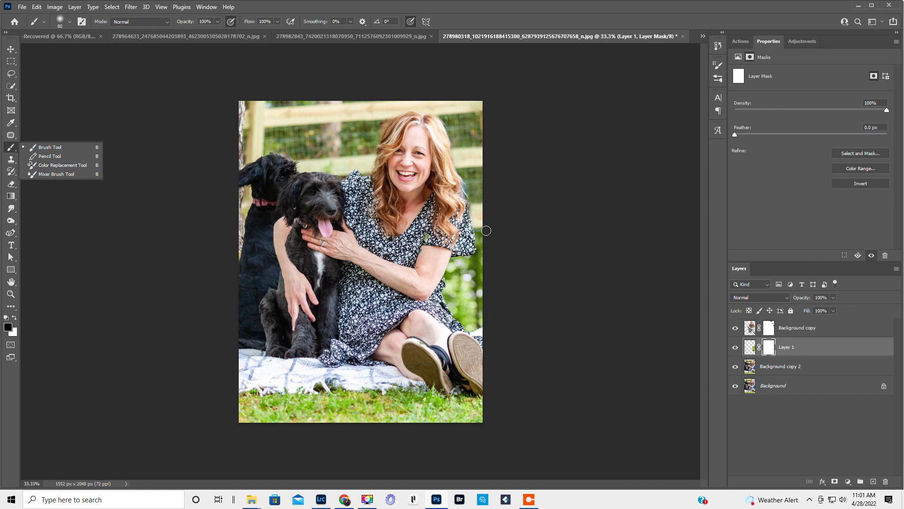
{"action": "key", "text": "bracketright"}
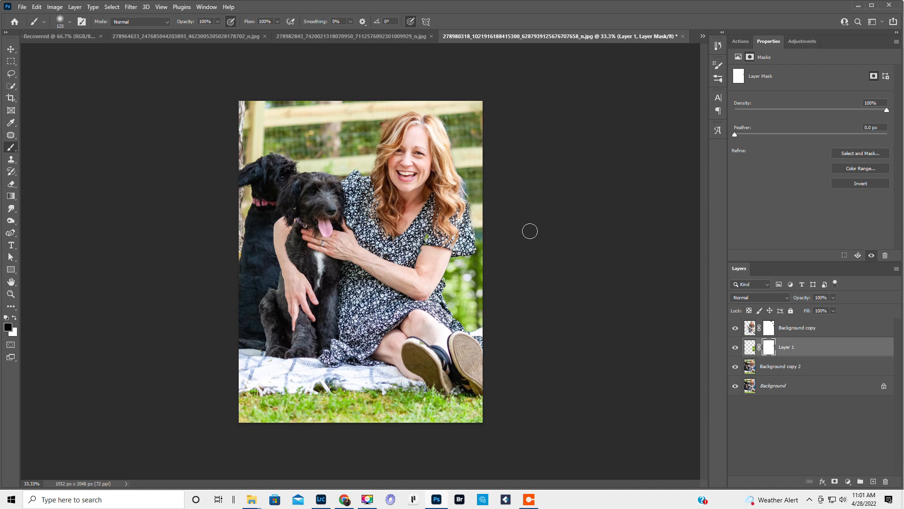
{"action": "key", "text": "ctrl+z"}
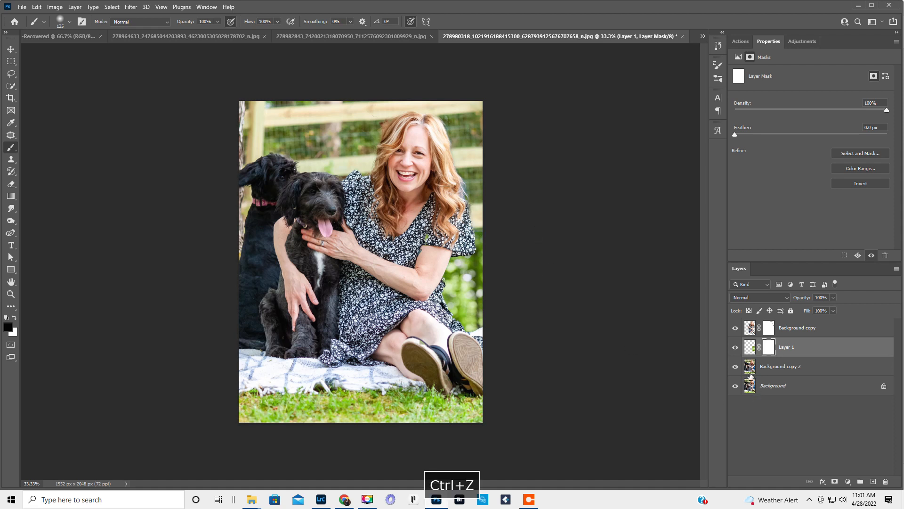
Enlarge the Layer 1 bokeh patch upward to about 104.6% so it meets the cloned fence
{"action": "left_click", "coordinate": [750, 347]}
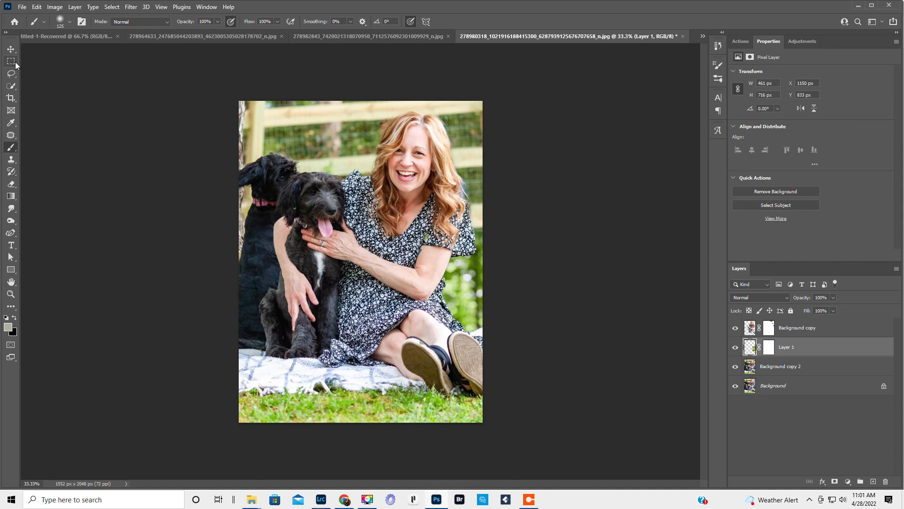
{"action": "left_click", "coordinate": [11, 49]}
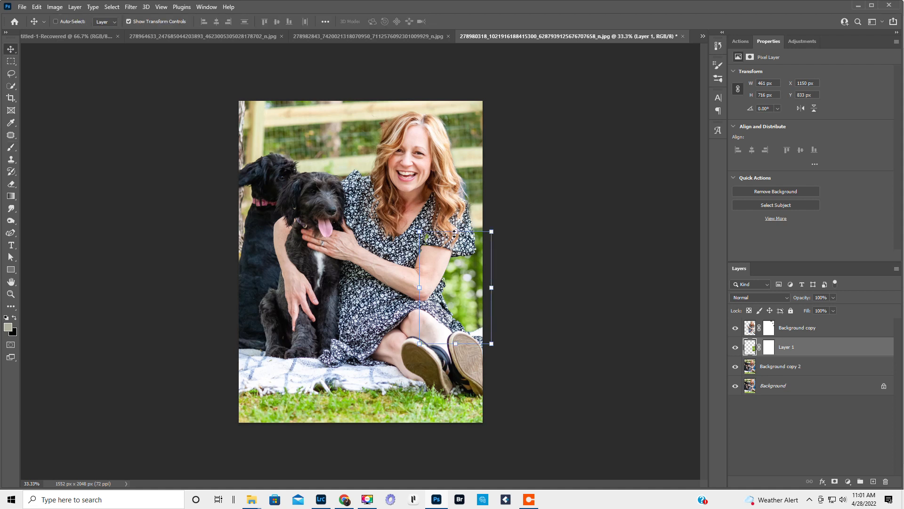
{"action": "left_click_drag", "start_coordinate": [455, 232], "coordinate": [455, 228]}
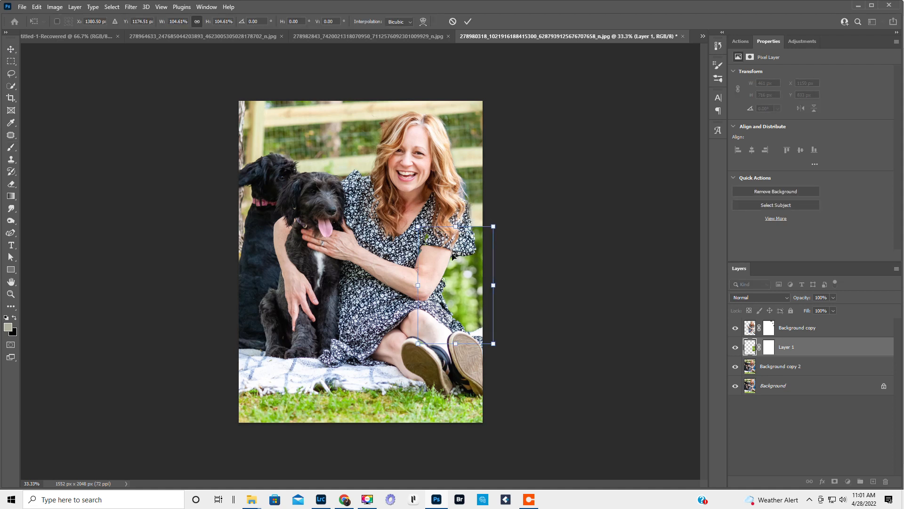
{"action": "left_click", "coordinate": [468, 21]}
Try painting black on the Background copy layer's mask over the woman's upper arm, then restore the arm and compare with the layer hidden
{"action": "left_click", "coordinate": [769, 347]}
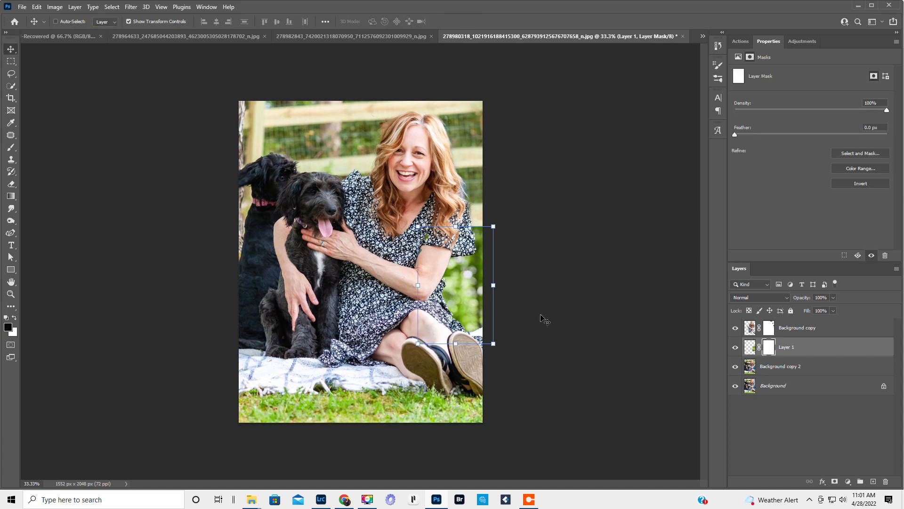
{"action": "left_click", "coordinate": [11, 149]}
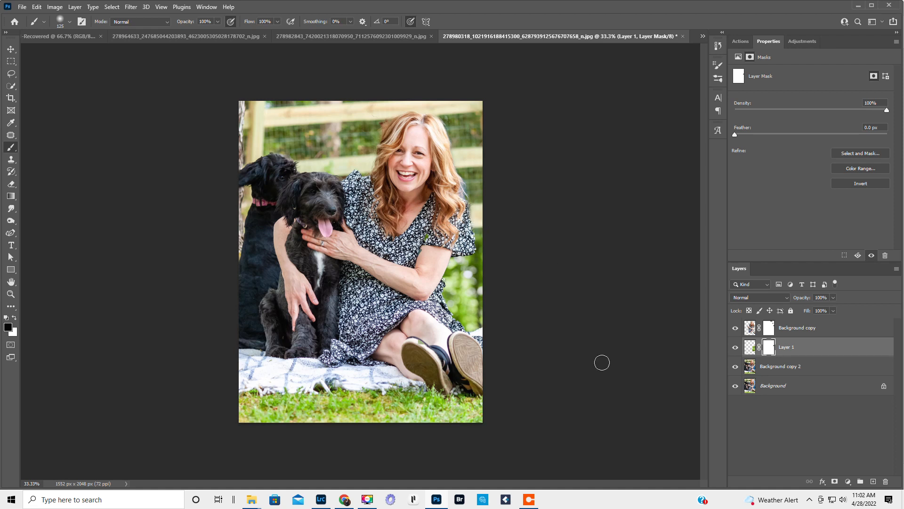
{"action": "left_click", "coordinate": [769, 329]}
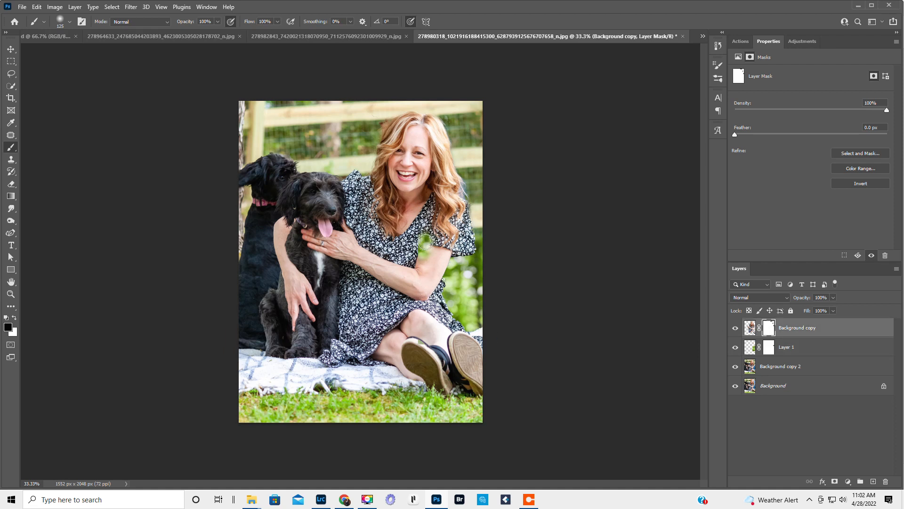
{"action": "key", "text": "x"}
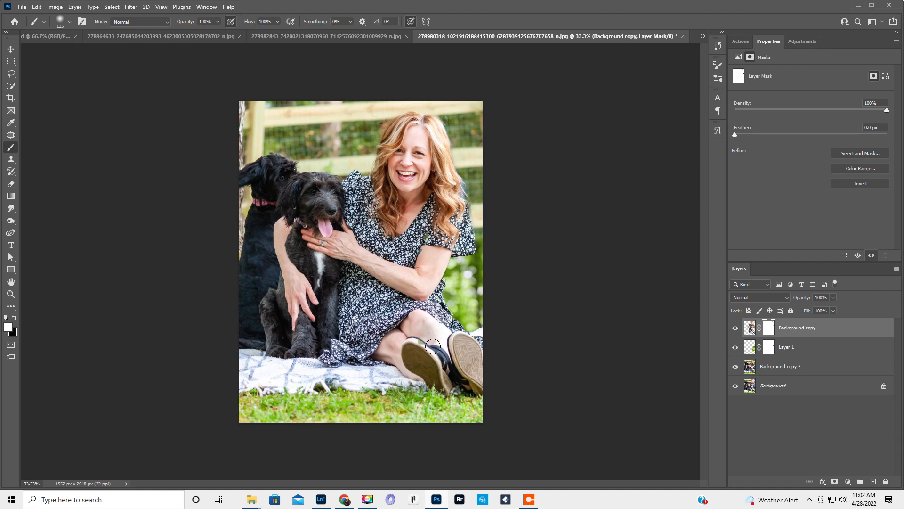
{"action": "left_click", "coordinate": [735, 328]}
{"action": "left_click", "coordinate": [735, 327]}
Paint black on Layer 1's mask beside the woman's arm and legs down to the blanket, and compare the layers hidden and shown
{"action": "left_click", "coordinate": [768, 347]}
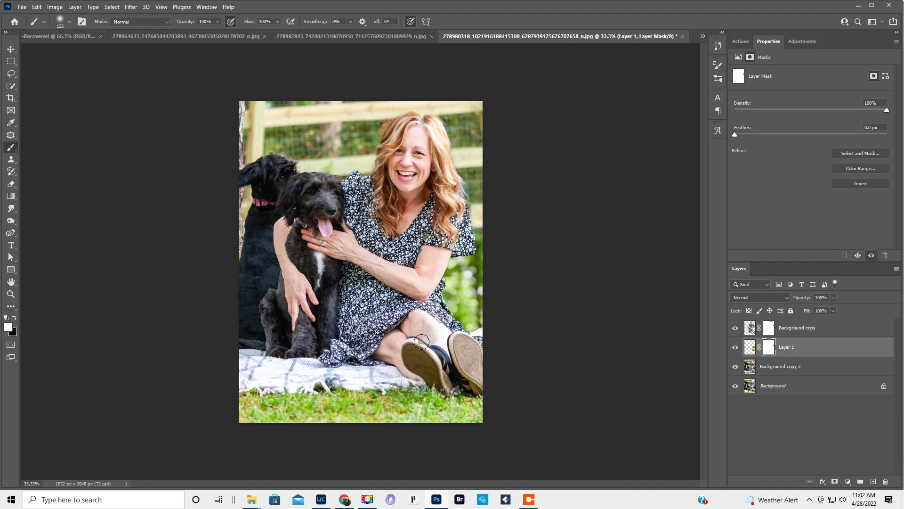
{"action": "key", "text": "x"}
{"action": "mouse_move", "coordinate": [420, 249]}
{"action": "left_mouse_down"}
{"action": "mouse_move", "coordinate": [411, 259]}
{"action": "mouse_move", "coordinate": [484, 332]}
{"action": "left_mouse_up"}
{"action": "left_click", "coordinate": [735, 348]}
{"action": "left_click", "coordinate": [735, 348]}
{"action": "left_click", "coordinate": [734, 328]}
{"action": "left_click", "coordinate": [734, 329]}
Make the Background copy layer's mask active and reduce the Brush to size 60
{"action": "left_click", "coordinate": [769, 329]}
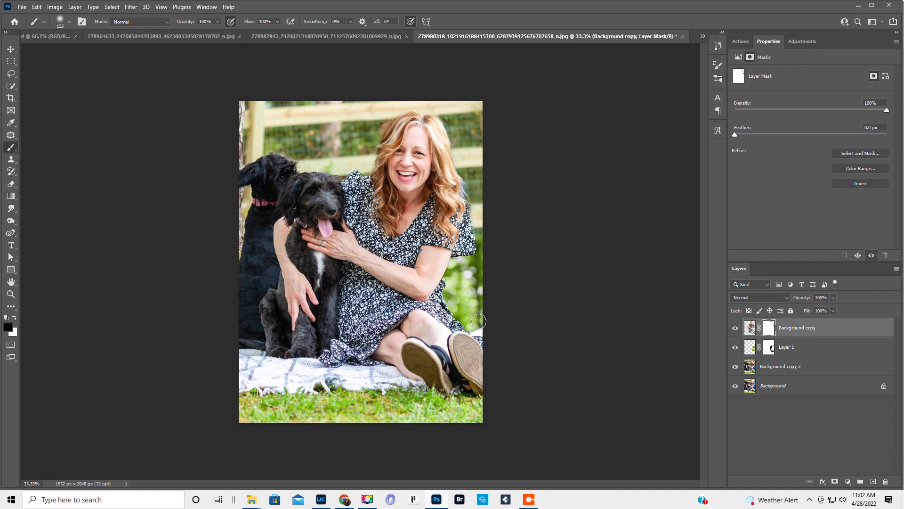
{"action": "key", "text": "bracketleft"}
{"action": "key", "text": "bracketleft"}
{"action": "key", "text": "bracketleft"}
Rename Layer 1 to Bokeh Balls
{"action": "left_click", "coordinate": [813, 352]}
{"action": "double_click", "coordinate": [785, 347]}
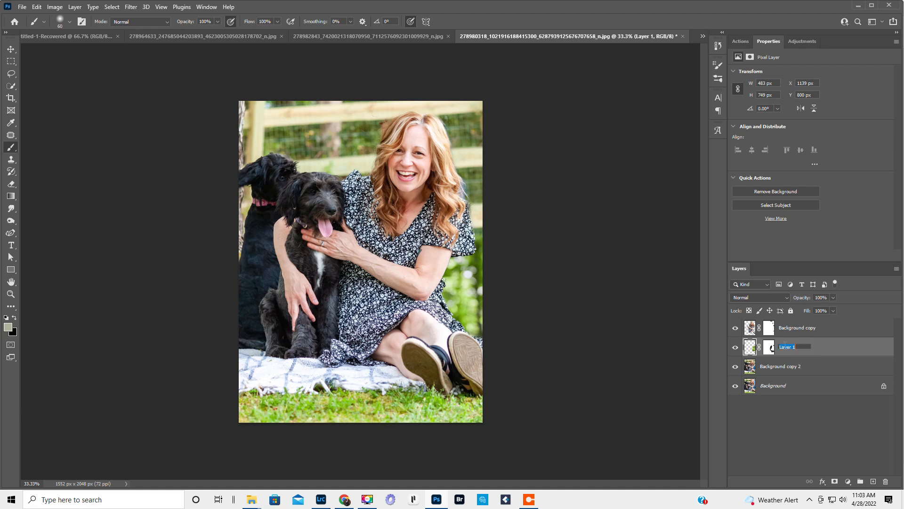
{"action": "type", "text": "Boke"}
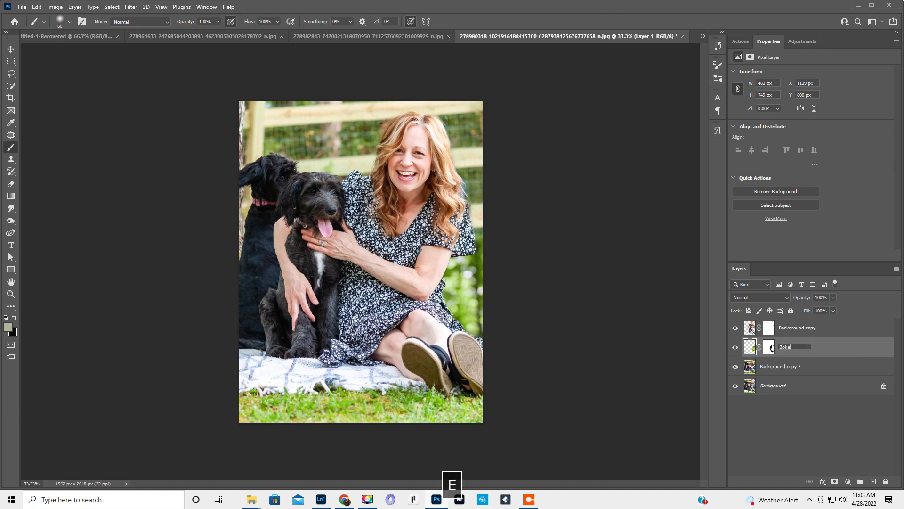
{"action": "type", "text": "h Balls"}
{"action": "key", "text": "Return"}
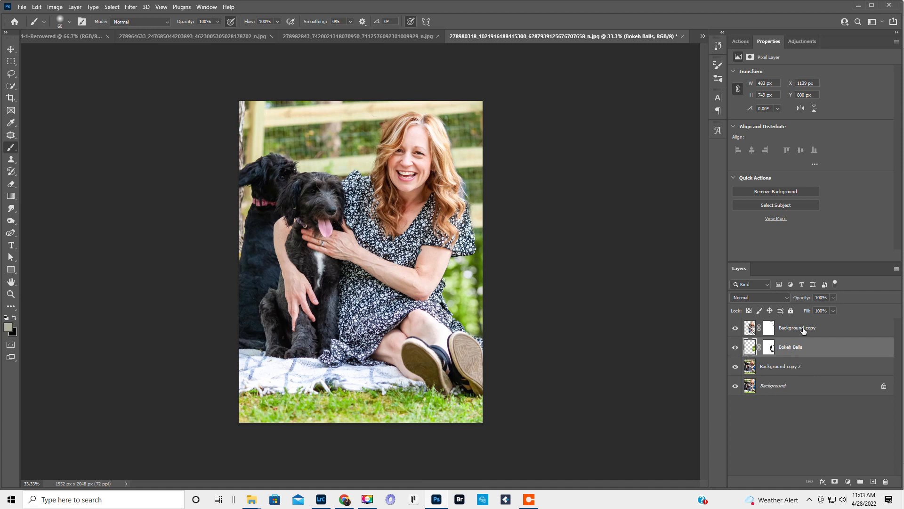
Rename the Background copy layer to Woman
{"action": "left_click", "coordinate": [804, 330]}
{"action": "double_click", "coordinate": [804, 328]}
{"action": "type", "text": "Woman"}
{"action": "key", "text": "Return"}
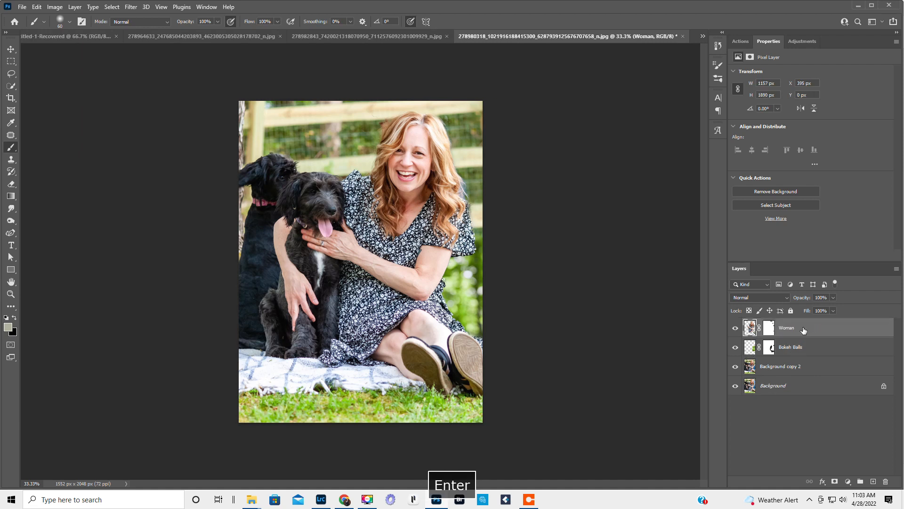
Add a Color Balance adjustment clipped to the Bokeh Balls layer and shift its midtones toward blue to about +35
{"action": "left_click", "coordinate": [837, 349]}
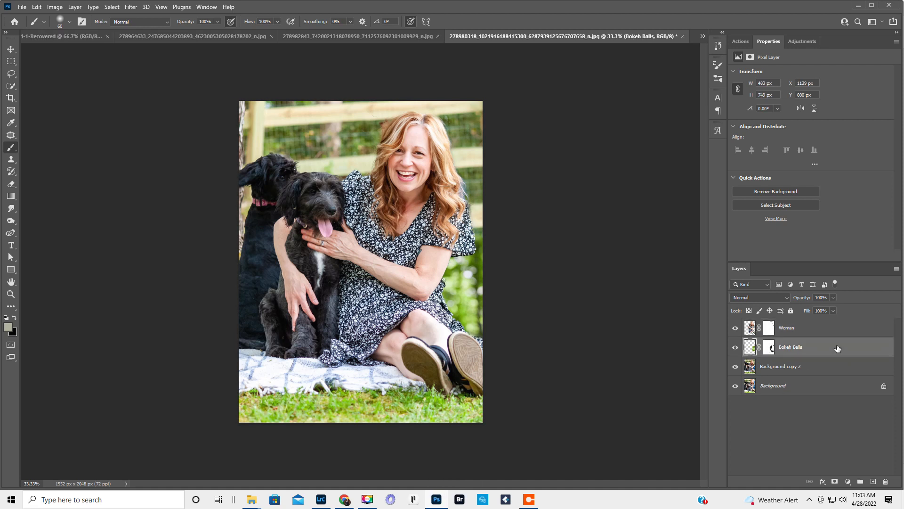
{"action": "left_click", "coordinate": [804, 40]}
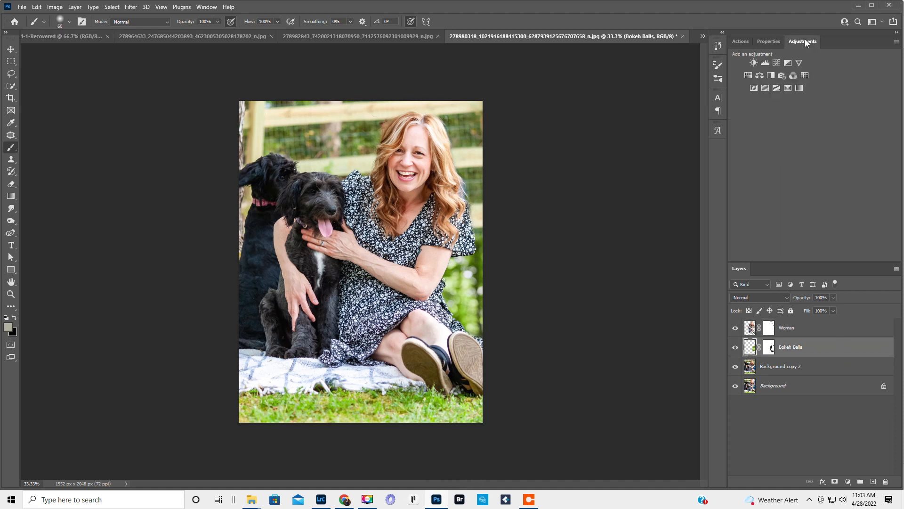
{"action": "left_click", "coordinate": [759, 74]}
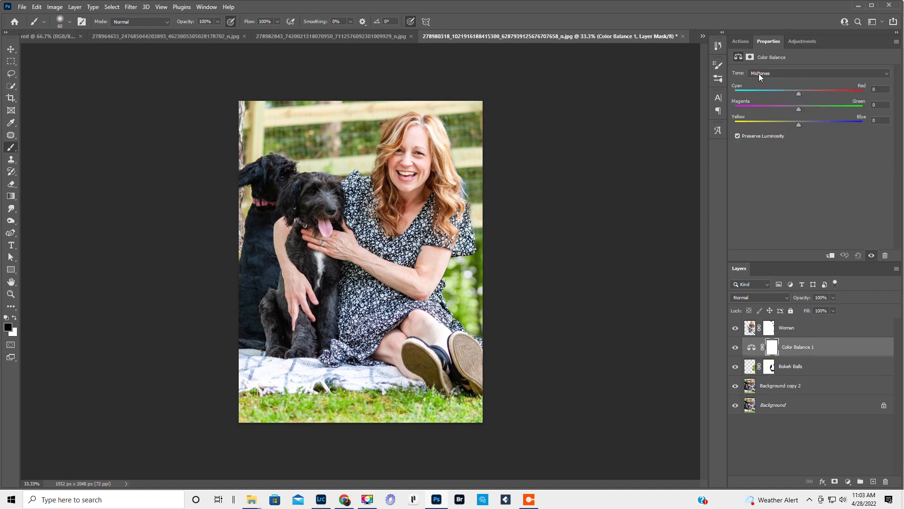
{"action": "left_click", "coordinate": [830, 256]}
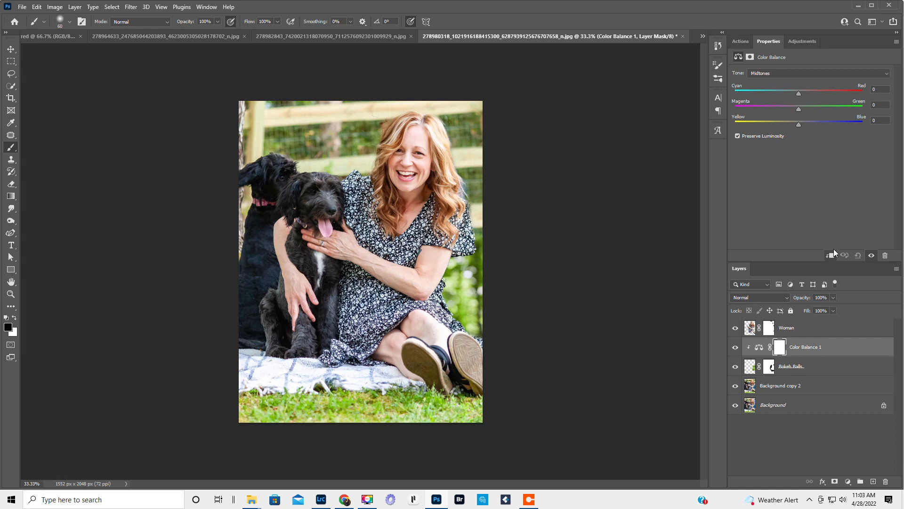
{"action": "left_click_drag", "start_coordinate": [799, 127], "coordinate": [802, 127]}
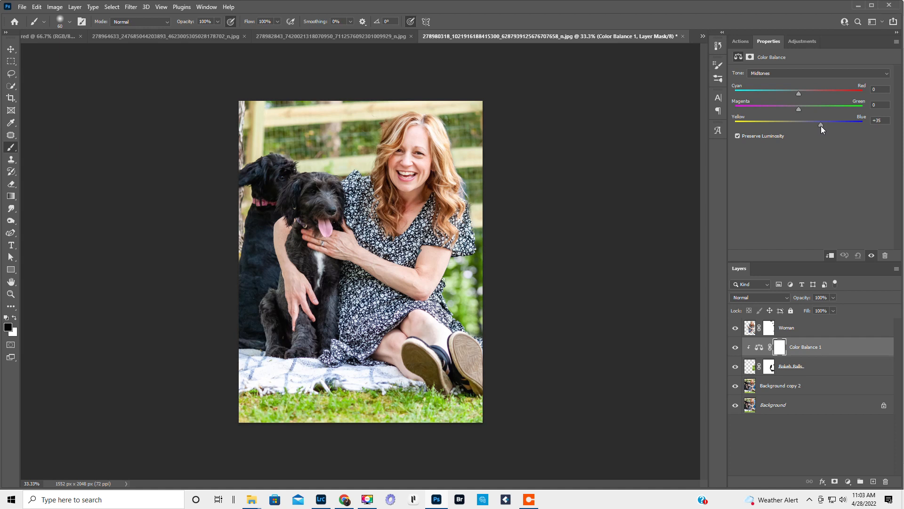
{"action": "left_click_drag", "start_coordinate": [819, 126], "coordinate": [820, 126]}
Try cloning greenery from behind the fence over the bokeh beside the woman's arm, sampling from Bokeh Balls and from Background copy 2
{"action": "left_click", "coordinate": [816, 406]}
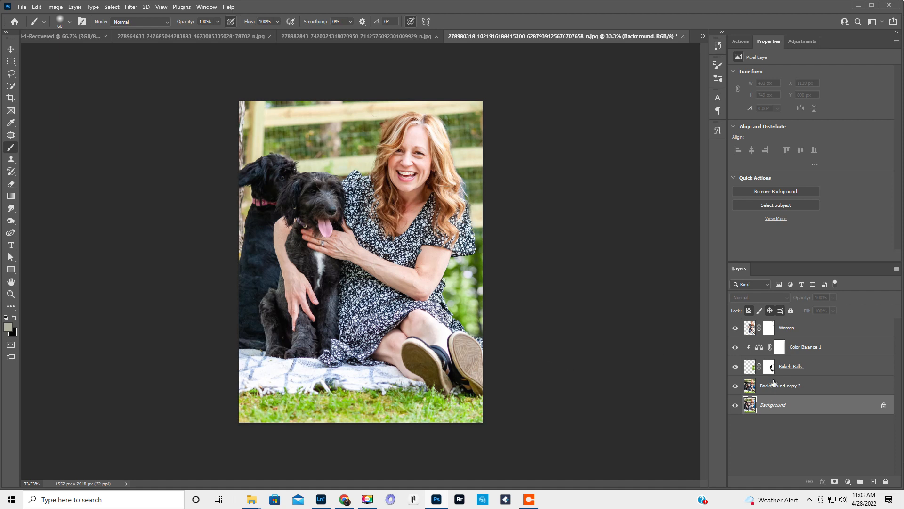
{"action": "left_click", "coordinate": [750, 366]}
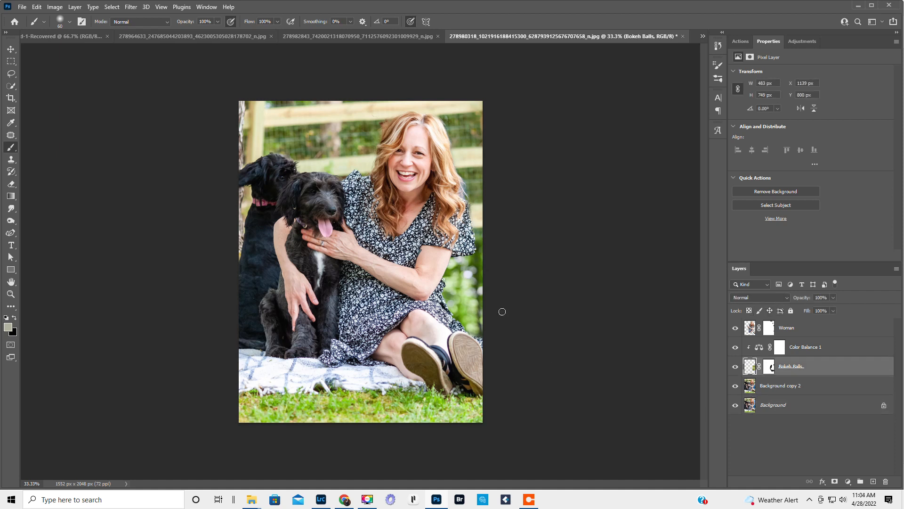
{"action": "left_click", "coordinate": [11, 160]}
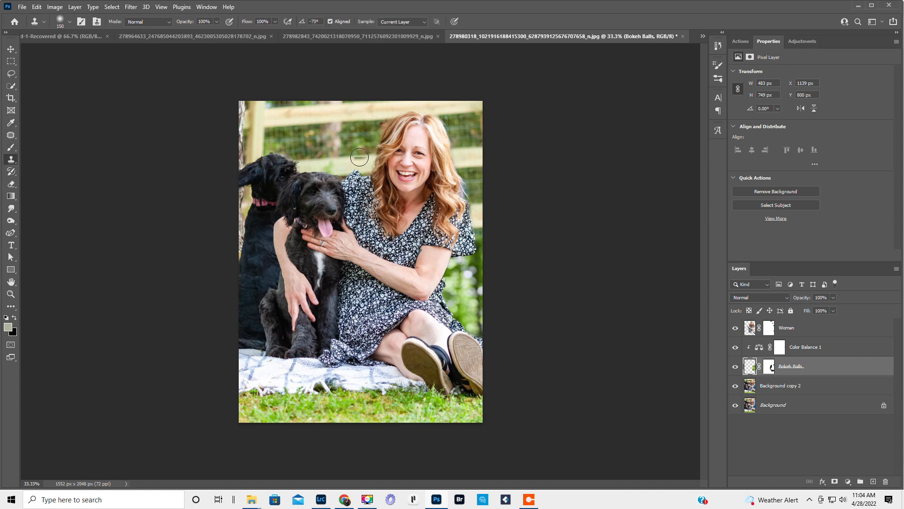
{"action": "key", "text": "bracketleft"}
{"action": "left_click", "coordinate": [309, 134], "text": "alt"}
{"action": "left_click_drag", "start_coordinate": [466, 287], "coordinate": [462, 284]}
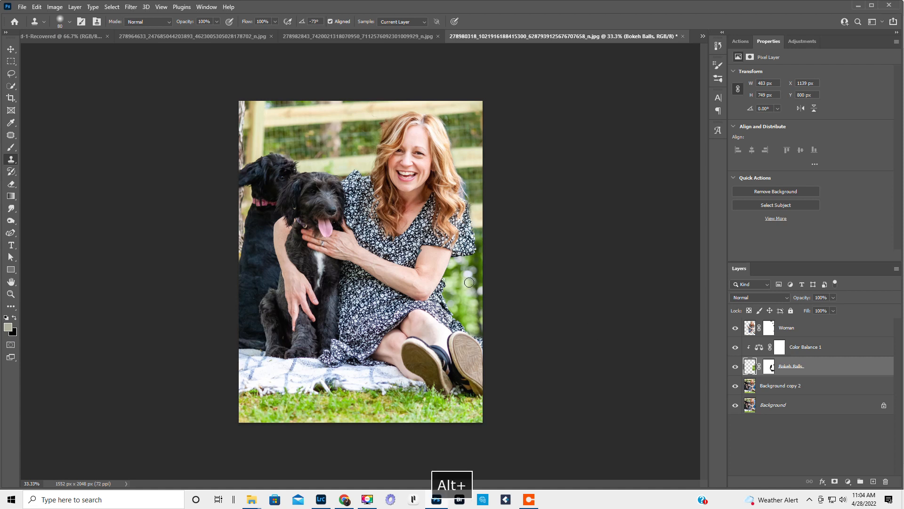
{"action": "left_click_drag", "start_coordinate": [466, 283], "coordinate": [466, 281]}
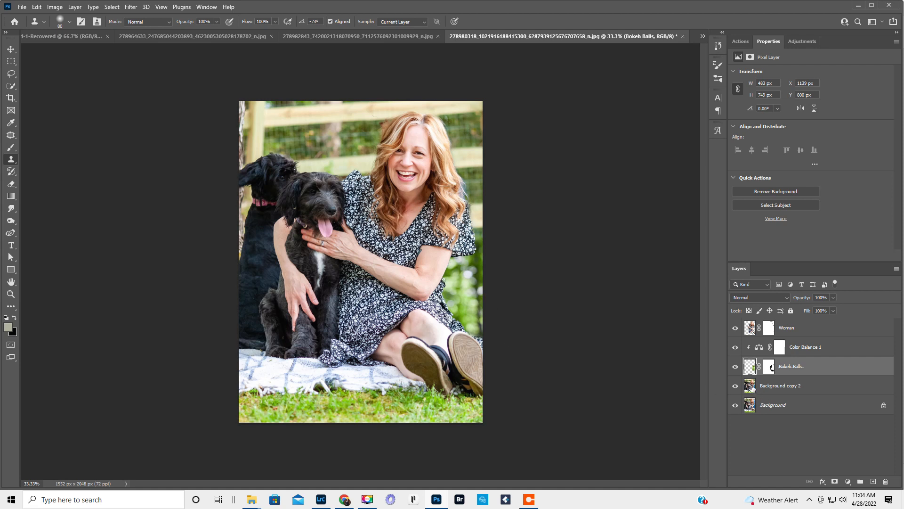
{"action": "left_click", "coordinate": [749, 385]}
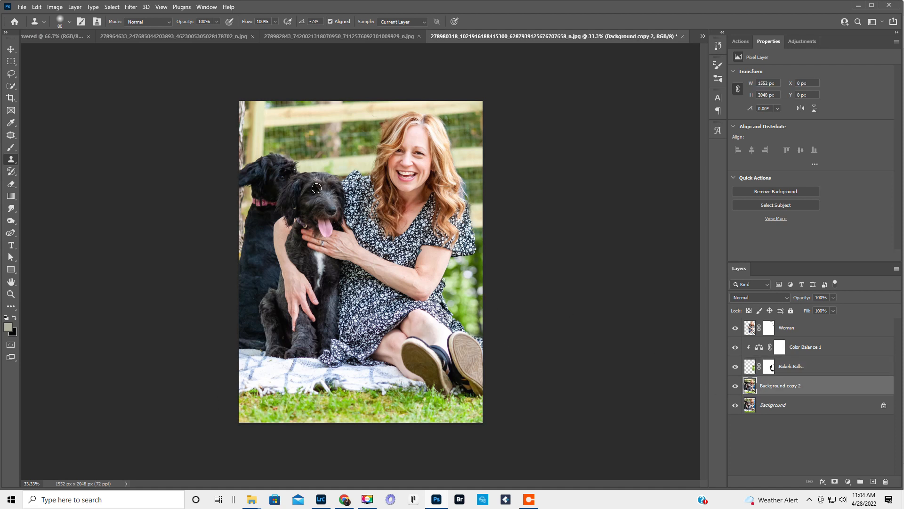
{"action": "left_click", "coordinate": [309, 134], "text": "alt"}
Apply a Gaussian Blur with a 5.0 pixel radius to the Bokeh Balls layer
{"action": "left_click", "coordinate": [816, 369]}
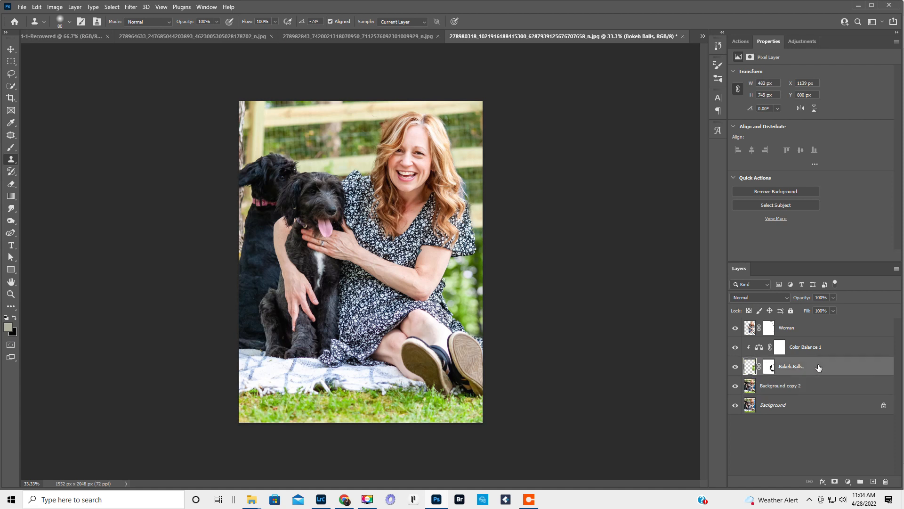
{"action": "left_click", "coordinate": [131, 8]}
{"action": "mouse_move", "coordinate": [148, 136]}
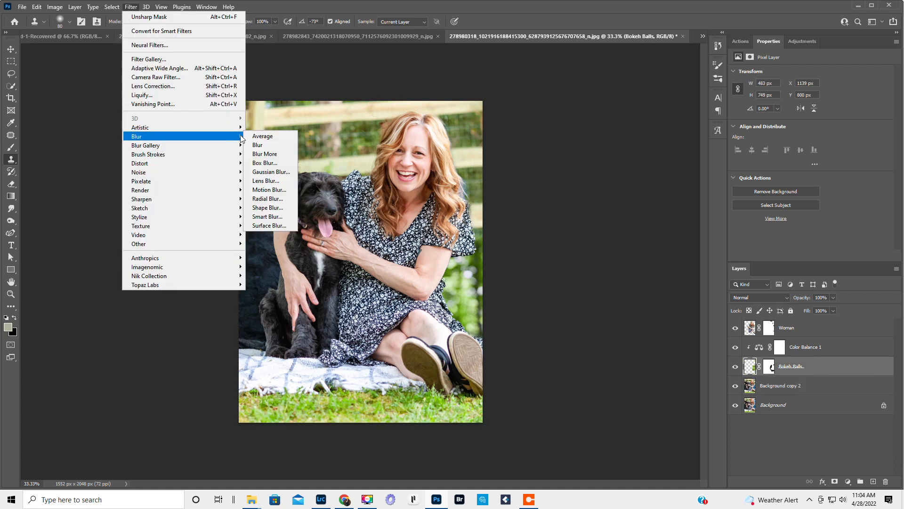
{"action": "left_click", "coordinate": [270, 172]}
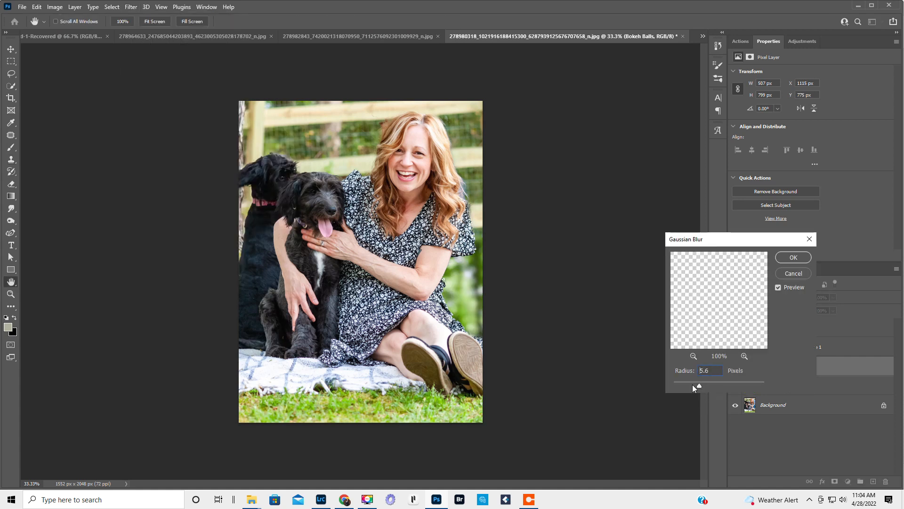
{"action": "left_click_drag", "start_coordinate": [680, 388], "coordinate": [696, 385]}
{"action": "left_click_drag", "start_coordinate": [696, 387], "coordinate": [698, 386]}
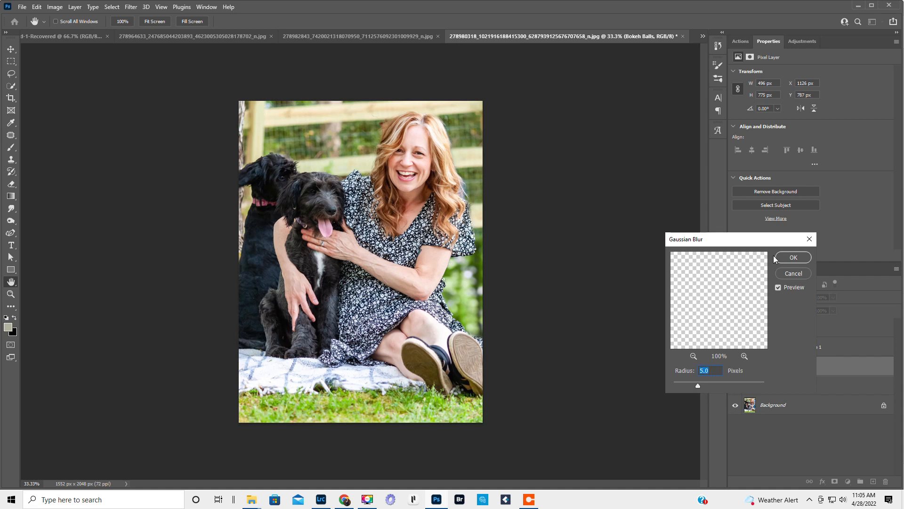
{"action": "left_click", "coordinate": [793, 257]}
Flatten the image into a single Background layer
{"action": "key", "text": "s"}
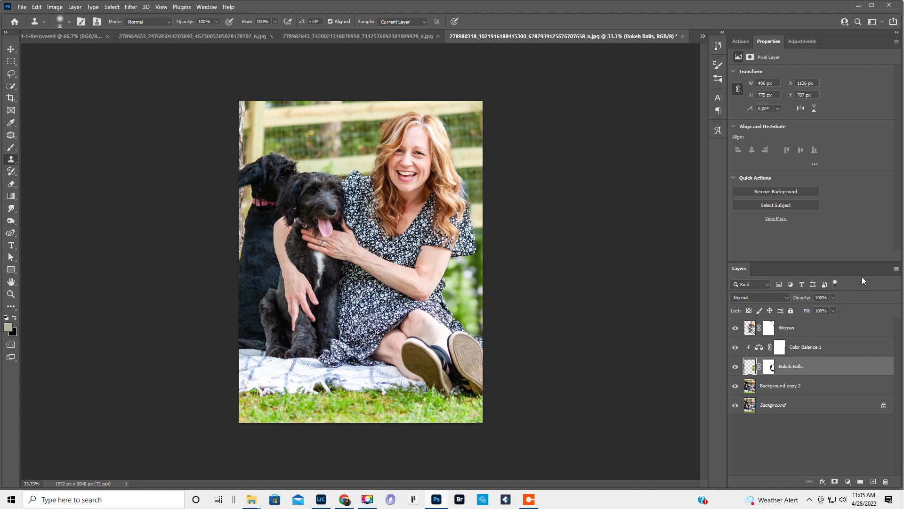
{"action": "left_click", "coordinate": [896, 270]}
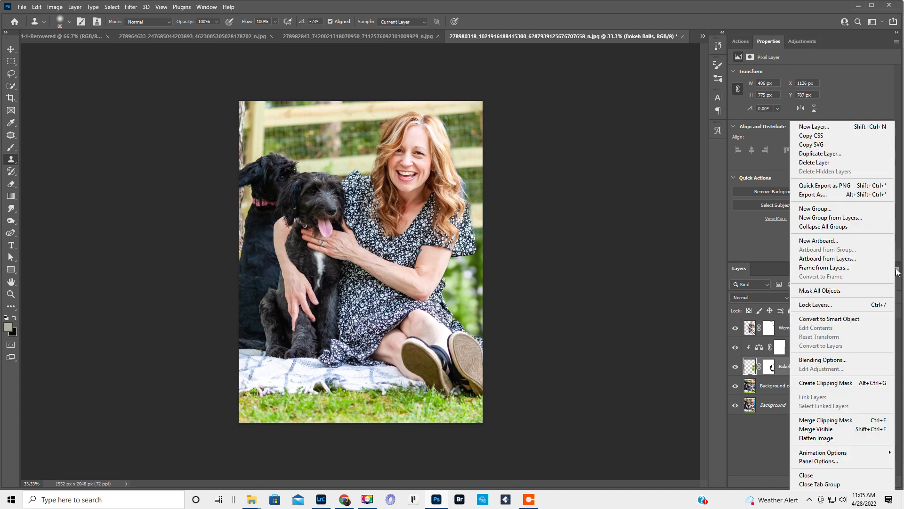
{"action": "left_click", "coordinate": [838, 437]}
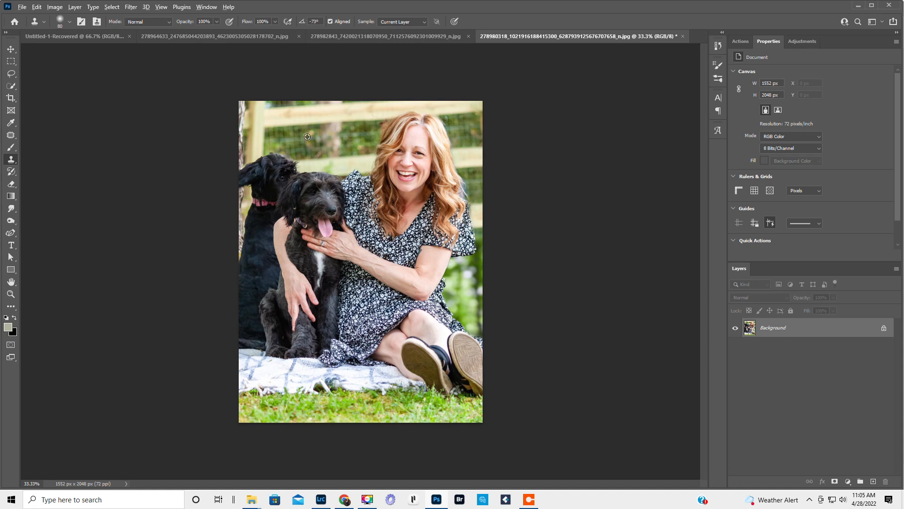
Try cloning fence greenery over the bokeh below the woman's arm with a size 125 Clone Stamp, then undo it
{"action": "key", "text": "alt"}
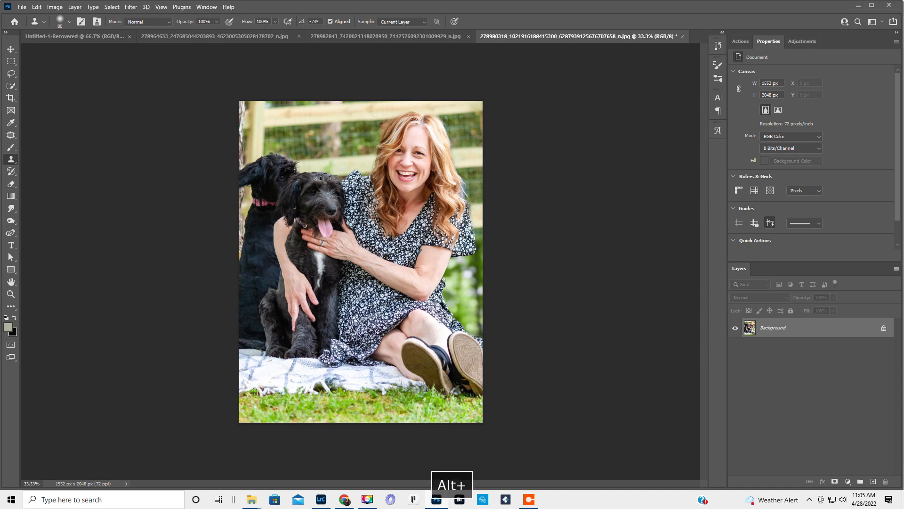
{"action": "key", "text": "bracketright"}
{"action": "key", "text": "bracketright"}
{"action": "key", "text": "bracketright"}
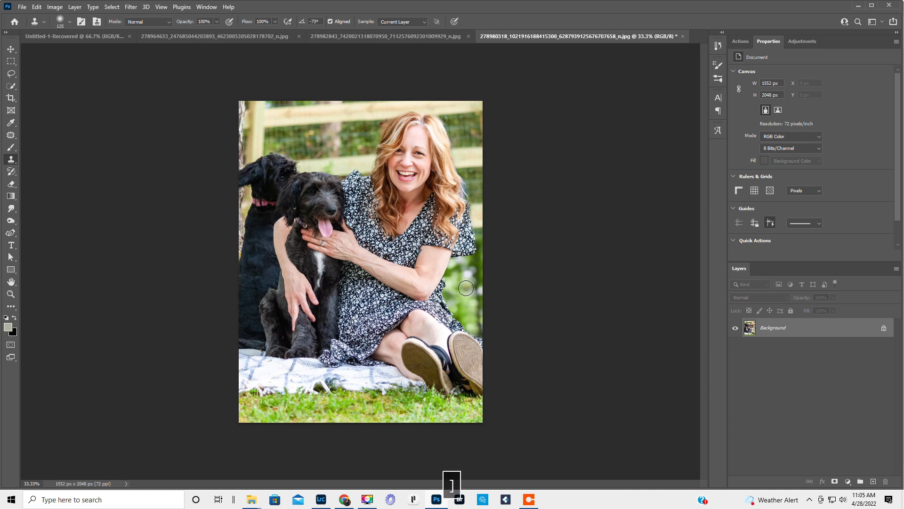
{"action": "left_click_drag", "start_coordinate": [466, 288], "coordinate": [470, 273]}
{"action": "left_click_drag", "start_coordinate": [476, 320], "coordinate": [481, 332]}
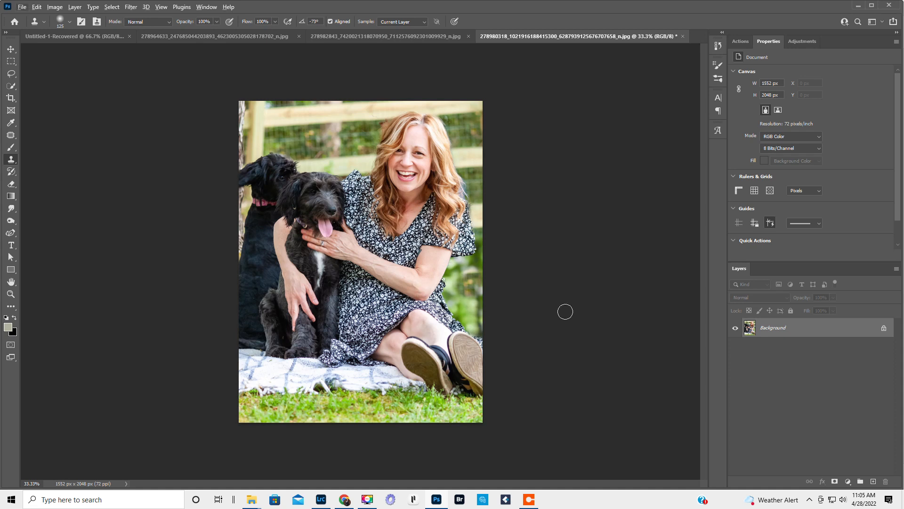
{"action": "key", "text": "ctrl+z"}
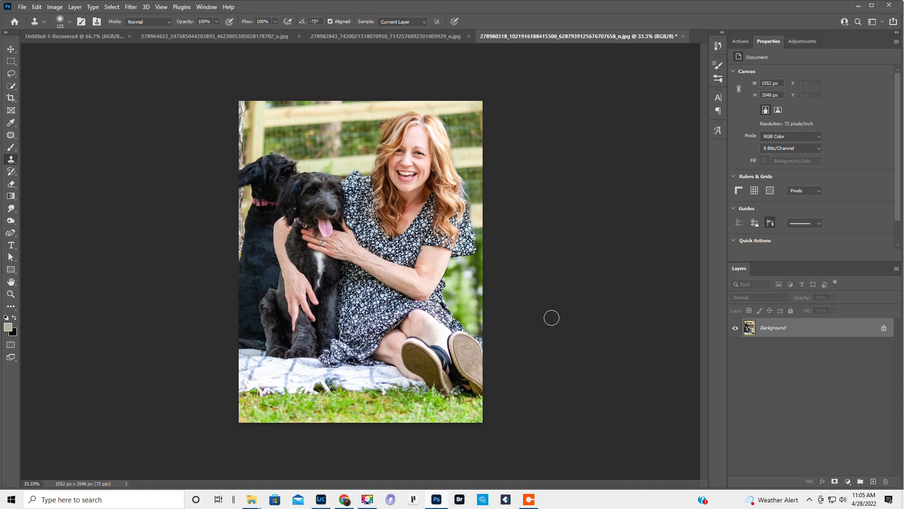
Activate the Brush tool and duplicate the flattened Background onto a new layer
{"action": "left_click", "coordinate": [10, 148]}
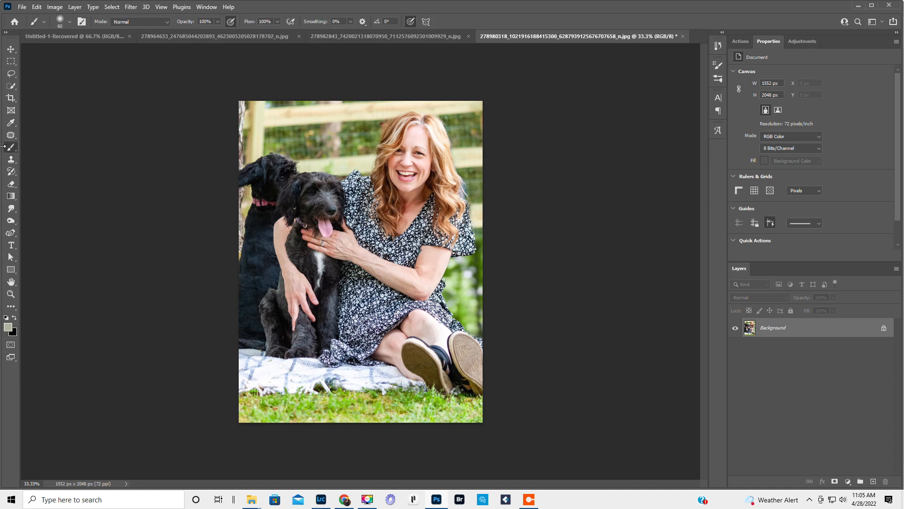
{"action": "key", "text": "ctrl+j"}
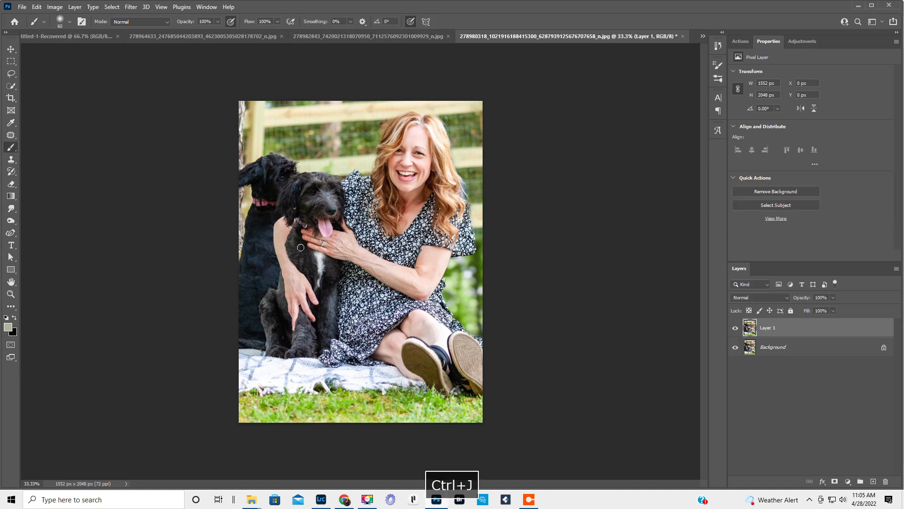
Look through the brush preset folders for a bokeh-style brush
{"action": "right_click", "coordinate": [385, 243]}
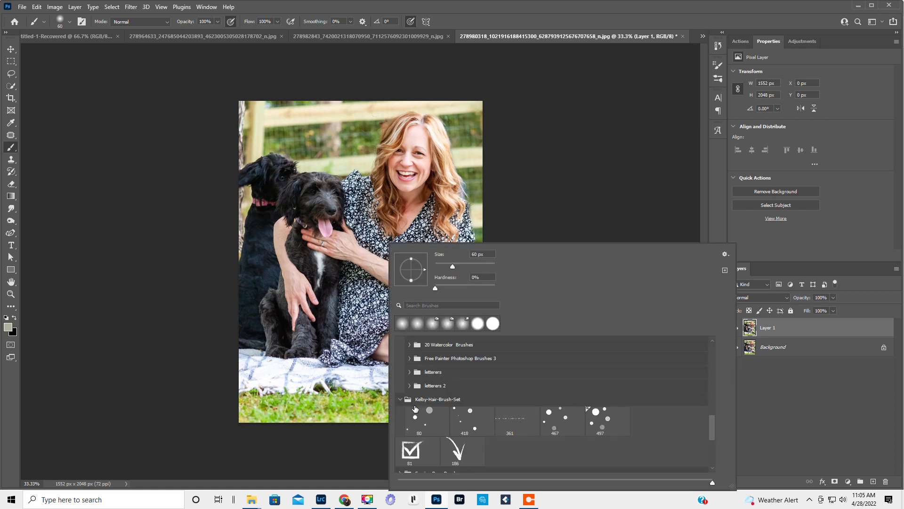
{"action": "scroll", "coordinate": [478, 410], "scroll_direction": "down", "scroll_amount": 5}
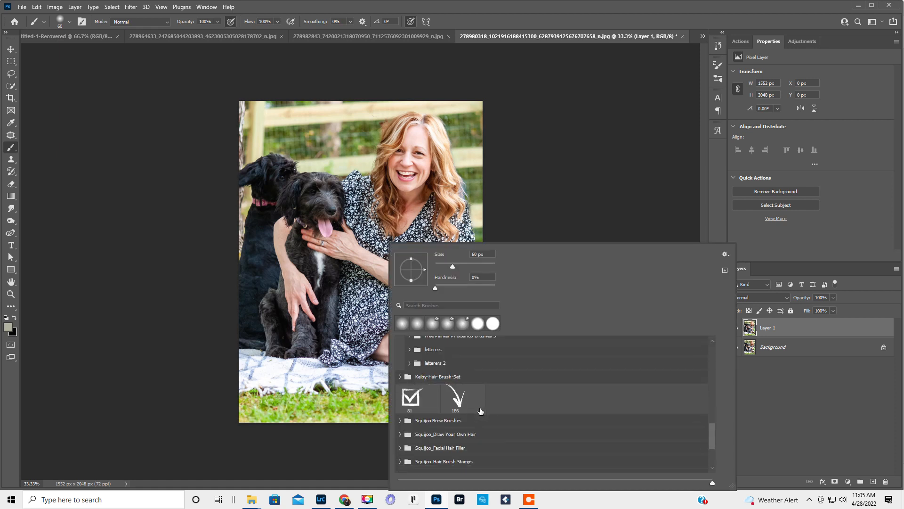
{"action": "scroll", "coordinate": [481, 407], "scroll_direction": "down", "scroll_amount": 1}
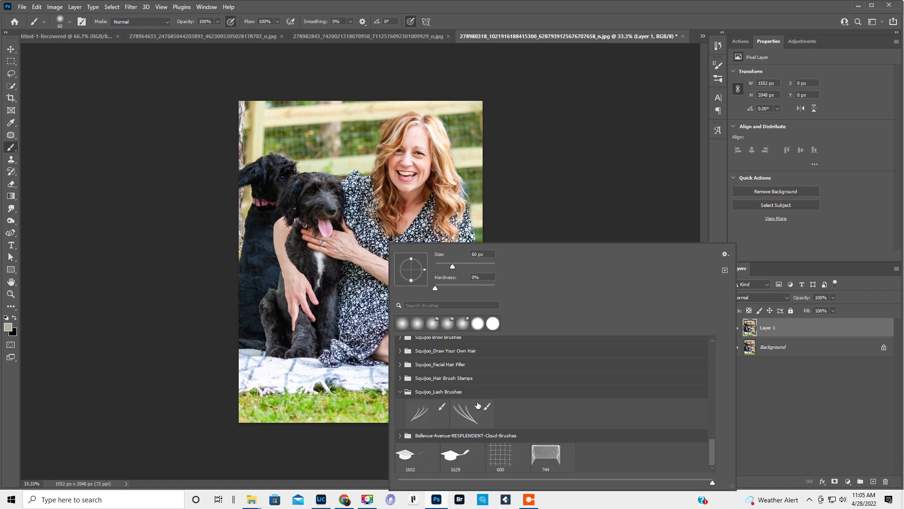
{"action": "scroll", "coordinate": [478, 405], "scroll_direction": "up", "scroll_amount": 5}
{"action": "scroll", "coordinate": [480, 403], "scroll_direction": "up", "scroll_amount": 5}
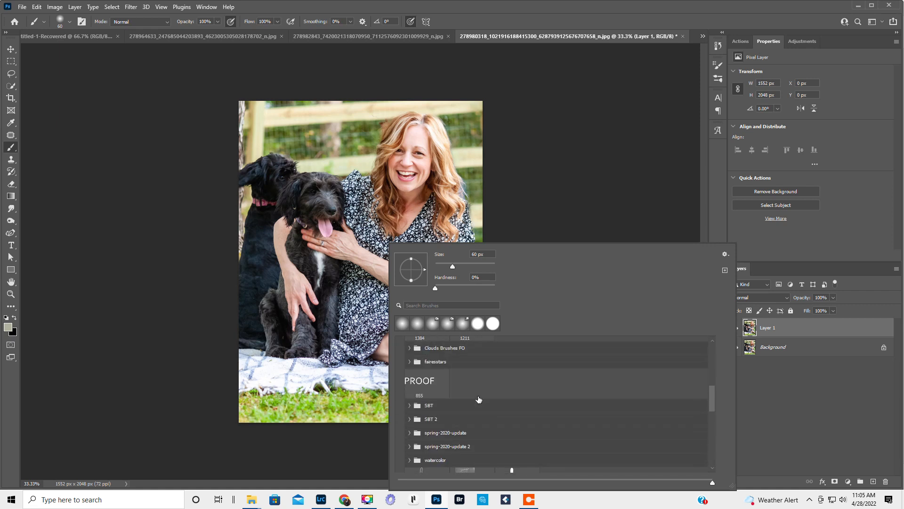
{"action": "scroll", "coordinate": [479, 398], "scroll_direction": "up", "scroll_amount": 5}
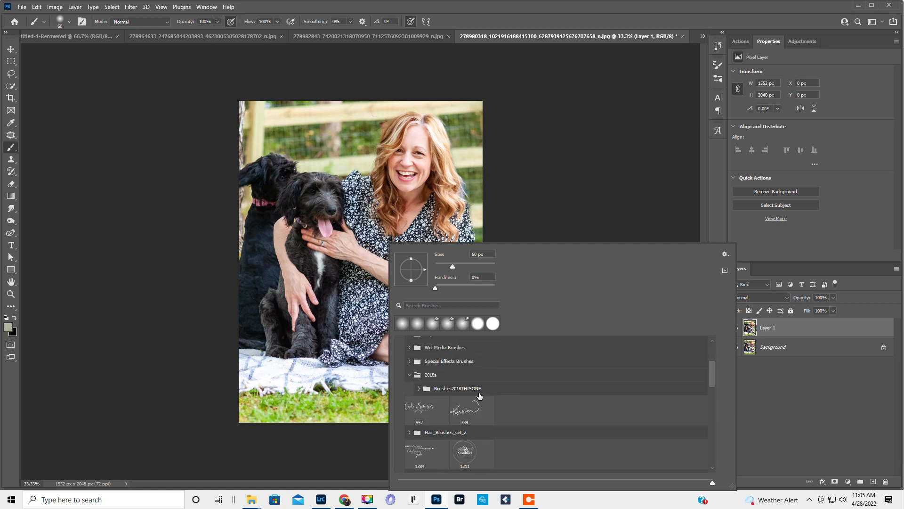
{"action": "scroll", "coordinate": [480, 396], "scroll_direction": "up", "scroll_amount": 5}
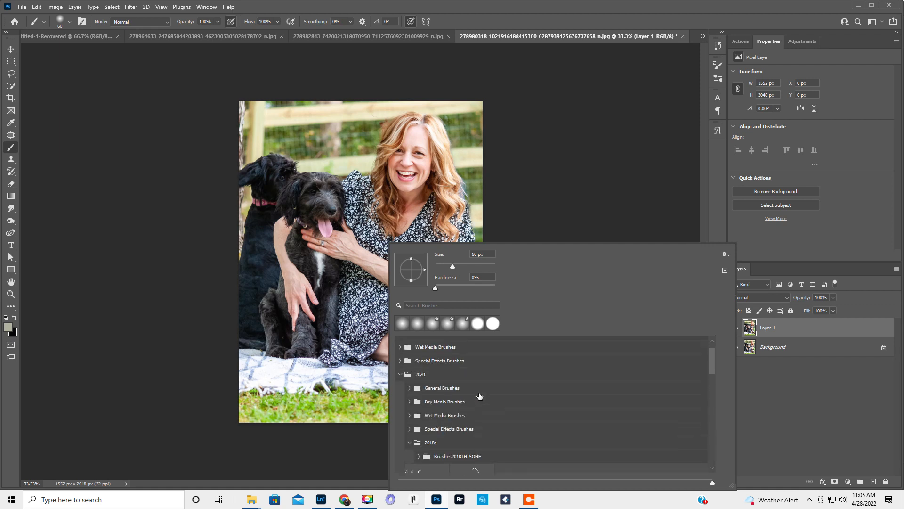
{"action": "scroll", "coordinate": [479, 398], "scroll_direction": "down", "scroll_amount": 2}
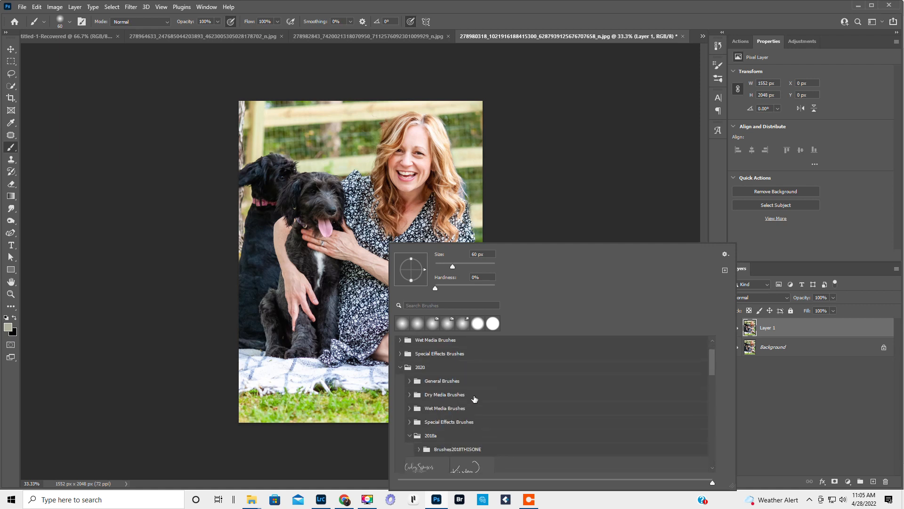
Choose the 2350 px scattered bokeh circles brush from the Brushes2018THISONE preset folder
{"action": "left_click", "coordinate": [418, 427]}
{"action": "scroll", "coordinate": [537, 429], "scroll_direction": "down", "scroll_amount": 5}
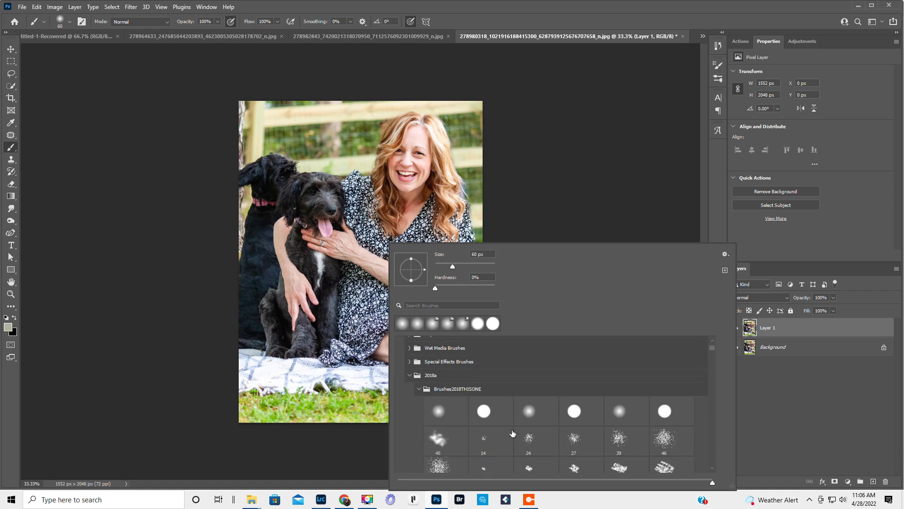
{"action": "left_click_drag", "start_coordinate": [712, 348], "coordinate": [727, 429]}
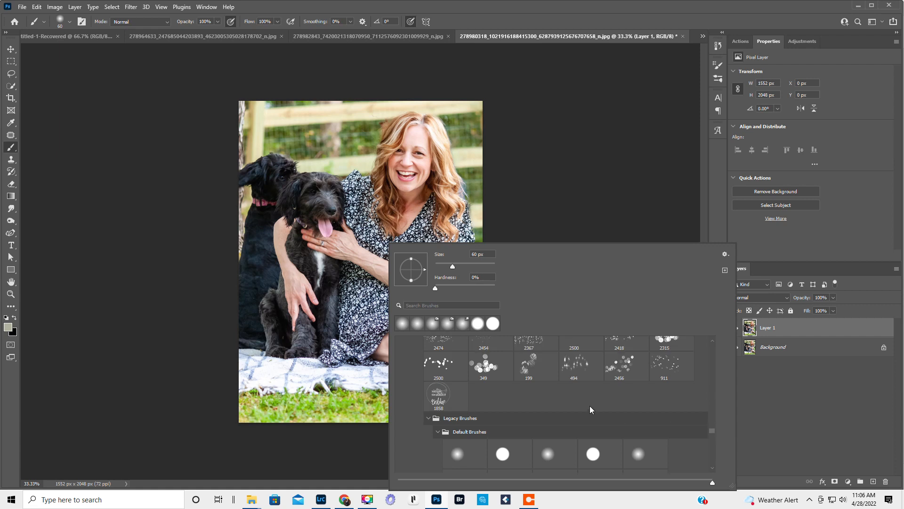
{"action": "scroll", "coordinate": [590, 405], "scroll_direction": "up", "scroll_amount": 2}
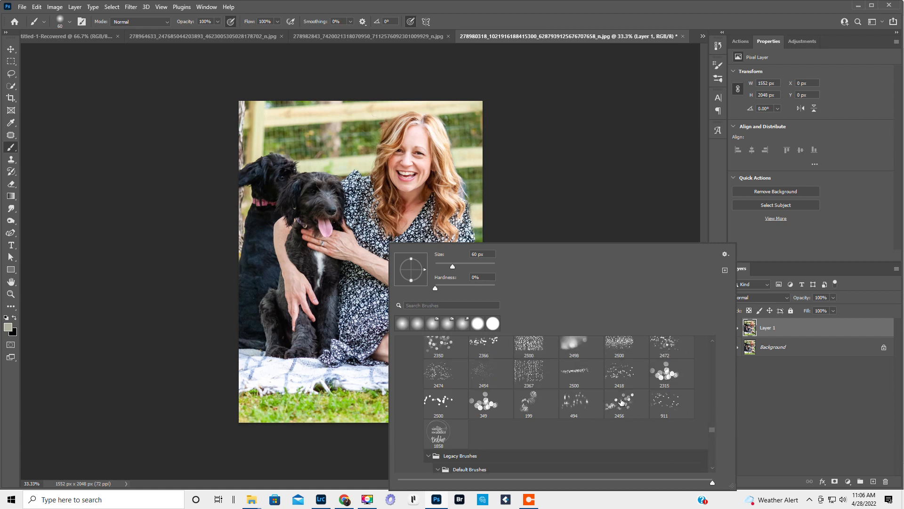
{"action": "scroll", "coordinate": [447, 392], "scroll_direction": "up", "scroll_amount": 1}
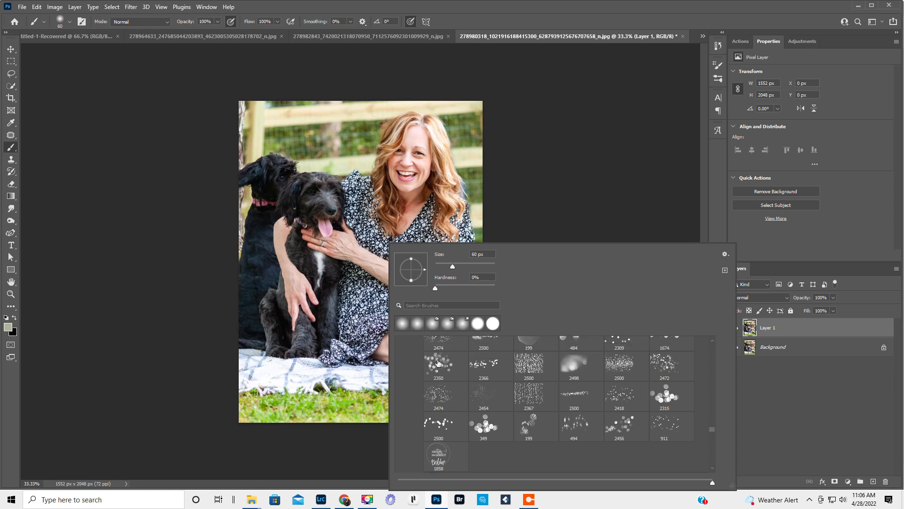
{"action": "left_click", "coordinate": [438, 362]}
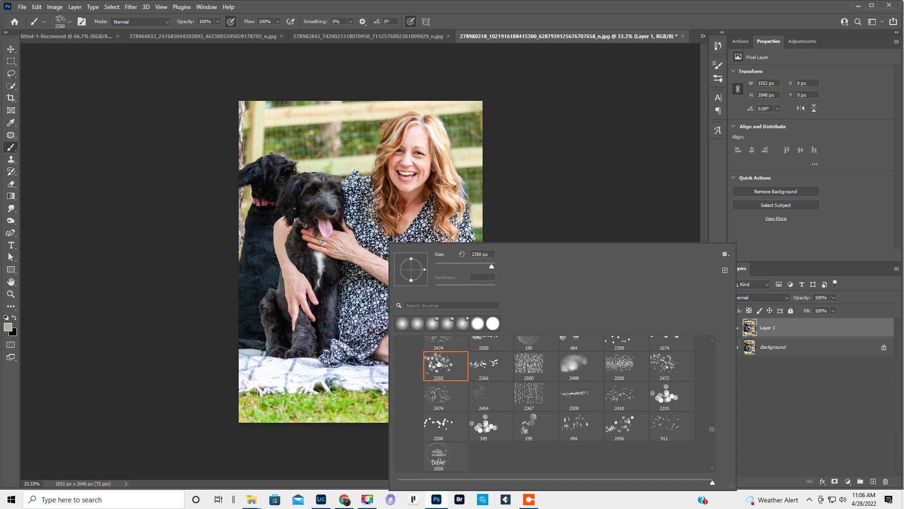
{"action": "scroll", "coordinate": [571, 402], "scroll_direction": "up", "scroll_amount": 3}
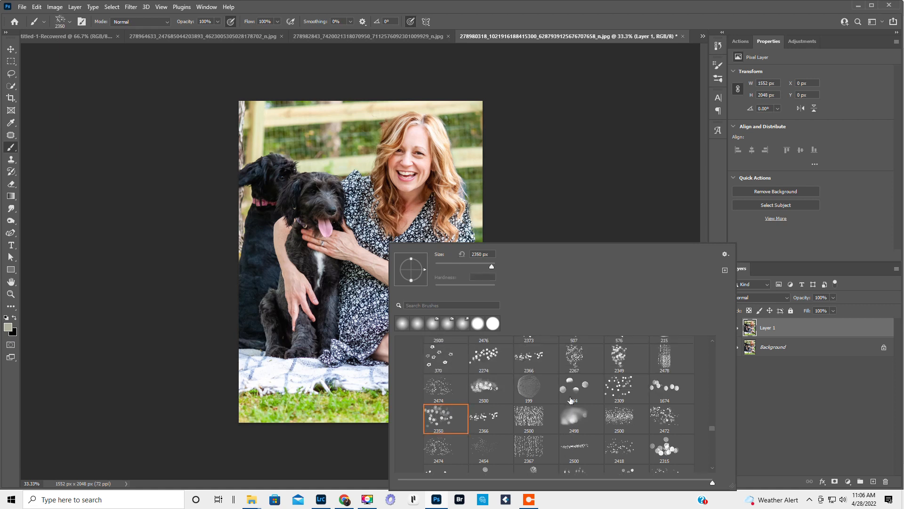
Reduce the bokeh brush size to 175 px
{"action": "left_click", "coordinate": [474, 7]}
{"action": "key", "text": "bracketleft"}
{"action": "key", "text": "bracketleft"}
{"action": "key", "text": "bracketleft"}
{"action": "key", "text": "bracketleft"}
{"action": "key", "text": "bracketleft"}
{"action": "key", "text": "bracketleft"}
{"action": "key", "text": "bracketleft"}
{"action": "key", "text": "bracketleft"}
{"action": "key", "text": "bracketleft"}
{"action": "key", "text": "bracketleft"}
{"action": "key", "text": "bracketleft"}
{"action": "key", "text": "bracketleft"}
{"action": "key", "text": "bracketleft"}
{"action": "key", "text": "bracketleft"}
{"action": "key", "text": "bracketleft"}
{"action": "key", "text": "bracketleft"}
{"action": "key", "text": "bracketleft"}
{"action": "key", "text": "bracketleft"}
{"action": "key", "text": "bracketleft"}
{"action": "key", "text": "bracketleft"}
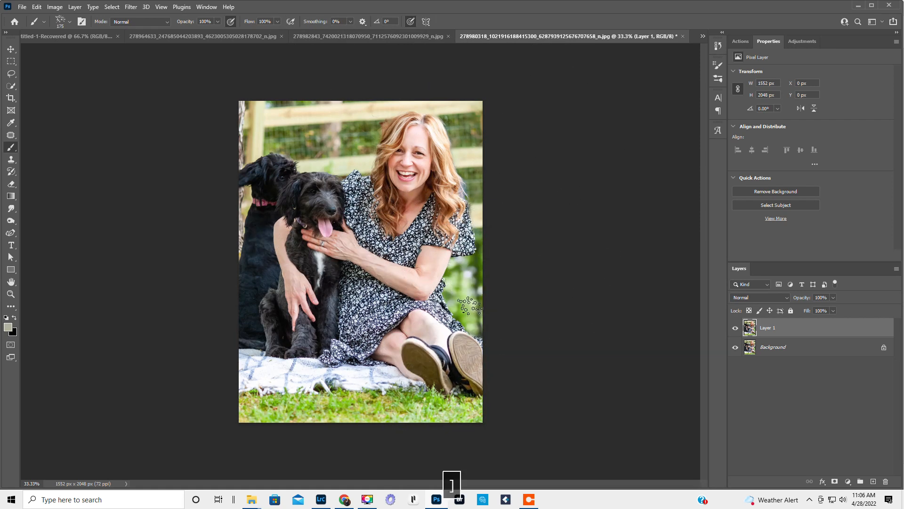
{"action": "key", "text": "bracketright"}
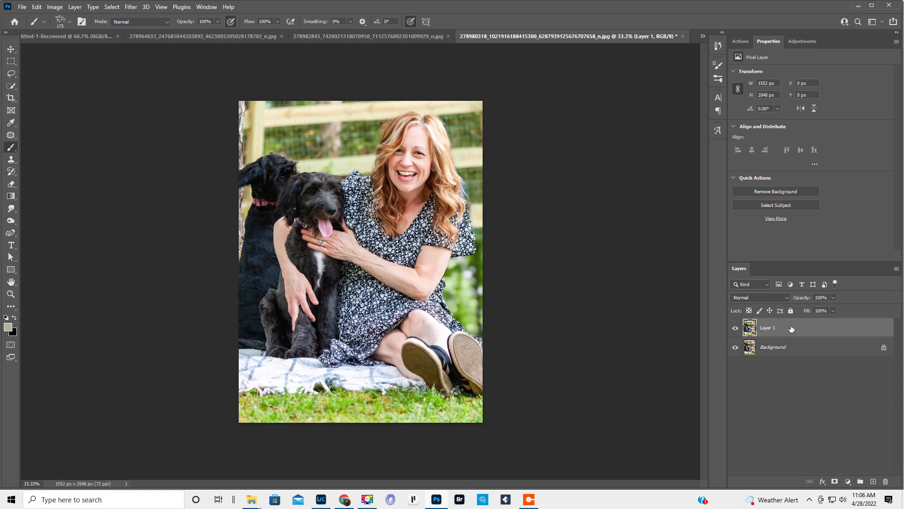
Replace the duplicated layer with a new empty layer and sample a tan paint color from the fence background
{"action": "key", "text": "Delete"}
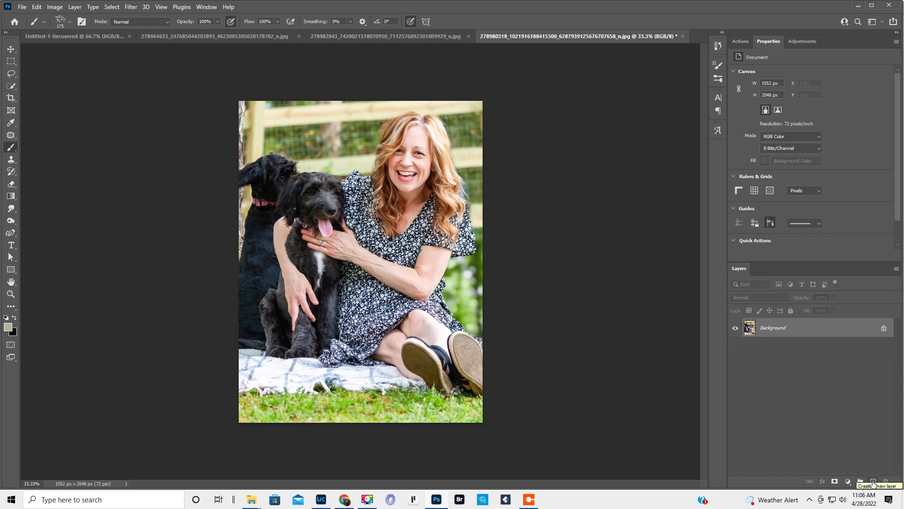
{"action": "left_click", "coordinate": [874, 481]}
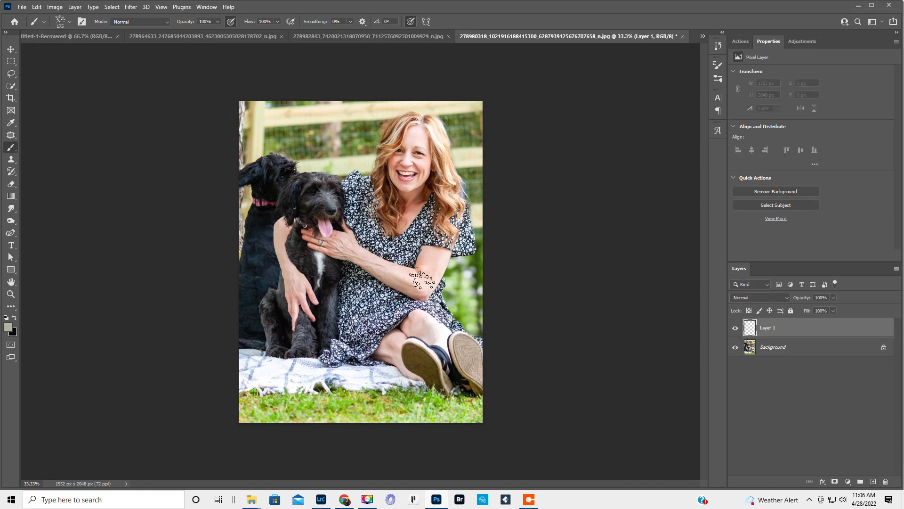
{"action": "left_click", "coordinate": [316, 129], "text": "alt"}
Try stamping tan bokeh circles at 175 px over the greenery beside the woman's elbow, lower their layer's opacity, and undo them
{"action": "left_click", "coordinate": [466, 305]}
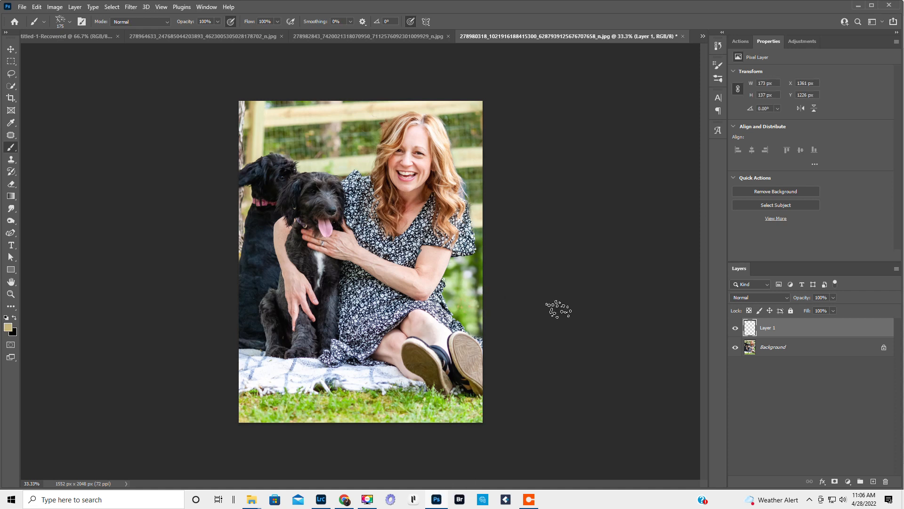
{"action": "left_click", "coordinate": [468, 271]}
{"action": "left_click_drag", "start_coordinate": [802, 301], "coordinate": [783, 305]}
{"action": "key", "text": "ctrl+z"}
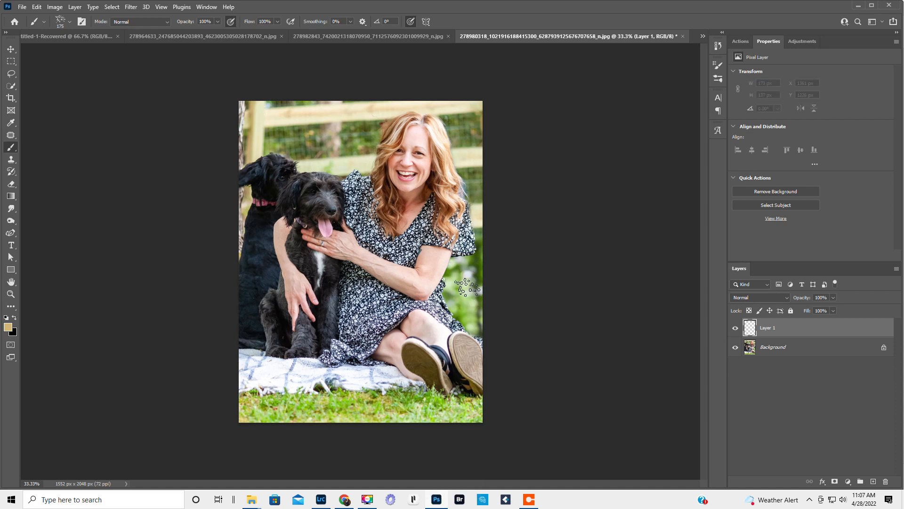
Stamp tan bokeh circles at 250 px over the greenery along the photo's right edge and lower Layer 1's opacity to 62%
{"action": "key", "text": "bracketright"}
{"action": "key", "text": "bracketright"}
{"action": "left_click", "coordinate": [479, 280]}
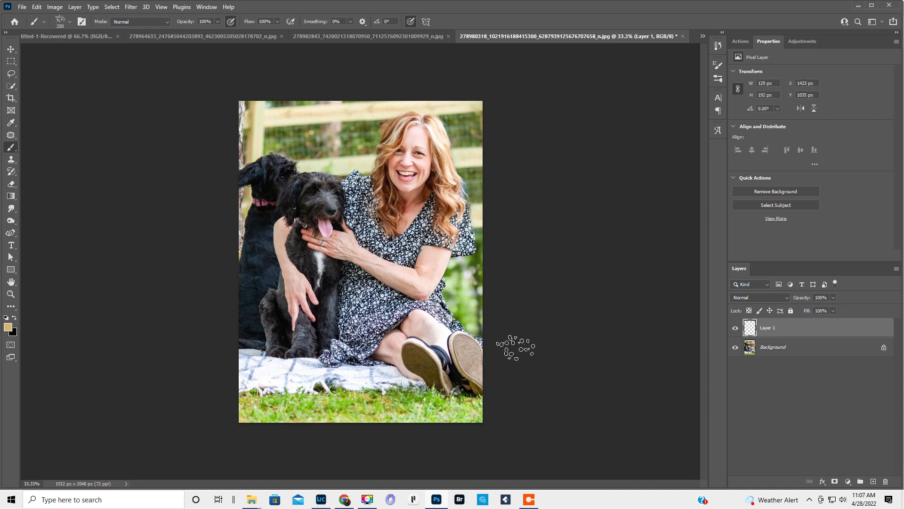
{"action": "left_click", "coordinate": [479, 319]}
{"action": "left_click", "coordinate": [475, 315]}
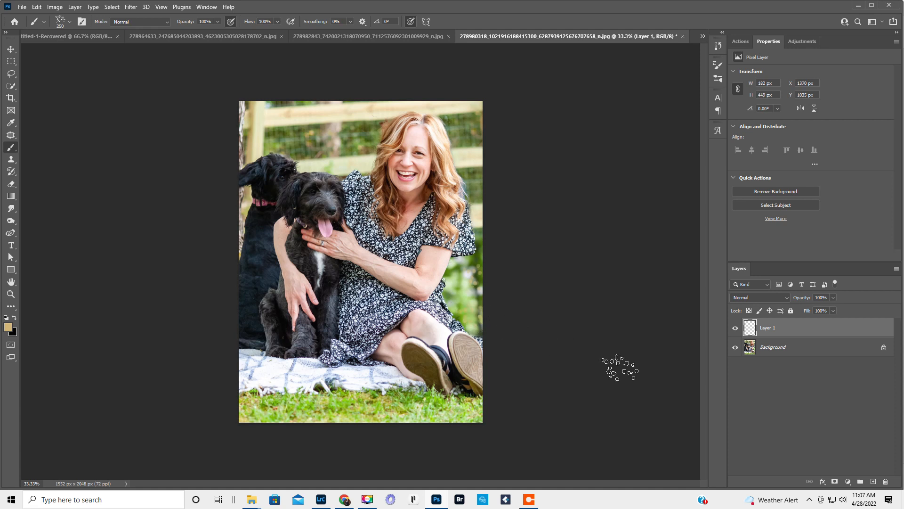
{"action": "left_click_drag", "start_coordinate": [803, 298], "coordinate": [784, 307]}
{"action": "left_click_drag", "start_coordinate": [798, 300], "coordinate": [802, 302]}
Activate the Clone Stamp at size 80, sample the greenery above the shoes, and set Layer 1's opacity to 68%
{"action": "left_click", "coordinate": [11, 160]}
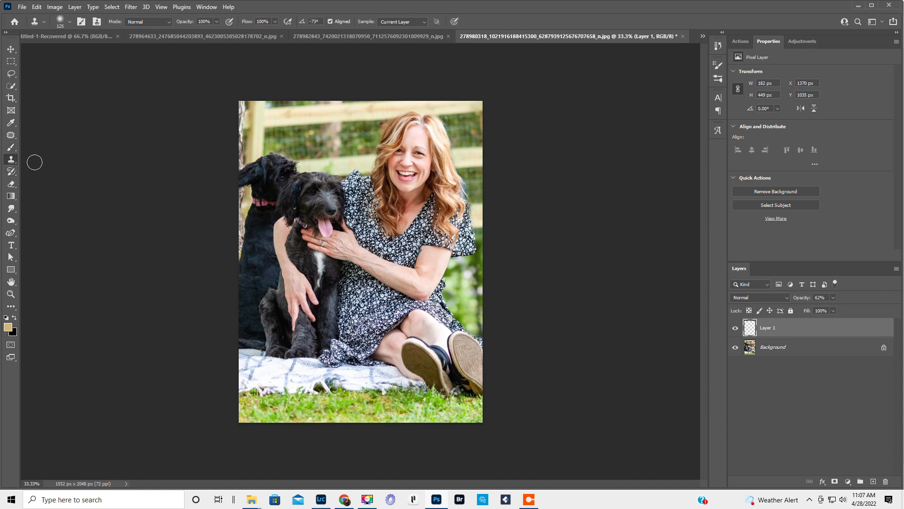
{"action": "key", "text": "bracketleft"}
{"action": "key", "text": "bracketleft"}
{"action": "key", "text": "bracketleft"}
{"action": "key", "text": "bracketleft"}
{"action": "left_click", "coordinate": [468, 317], "text": "alt"}
{"action": "left_click_drag", "start_coordinate": [801, 298], "coordinate": [803, 299]}
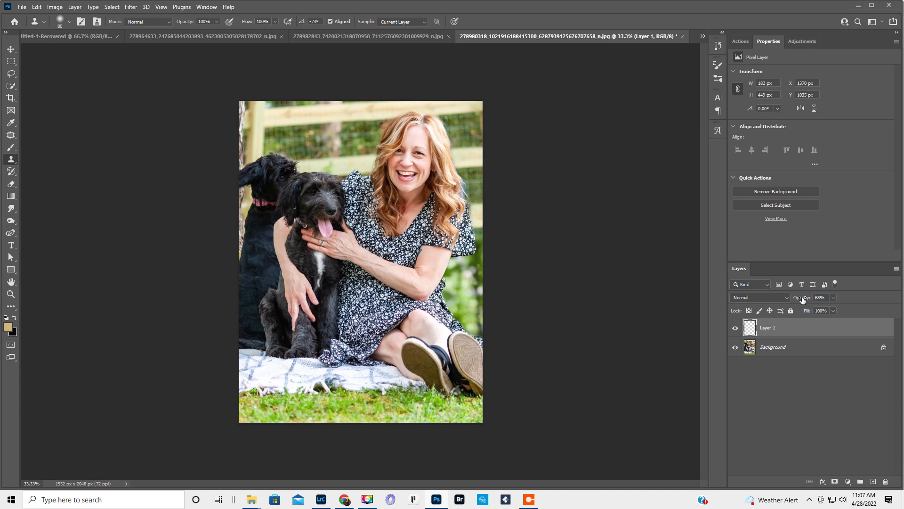
Try cloning the greenery beside the woman's elbow while Layer 1 is active
{"action": "left_click", "coordinate": [466, 306], "text": "alt"}
{"action": "left_click", "coordinate": [464, 291], "text": "alt"}
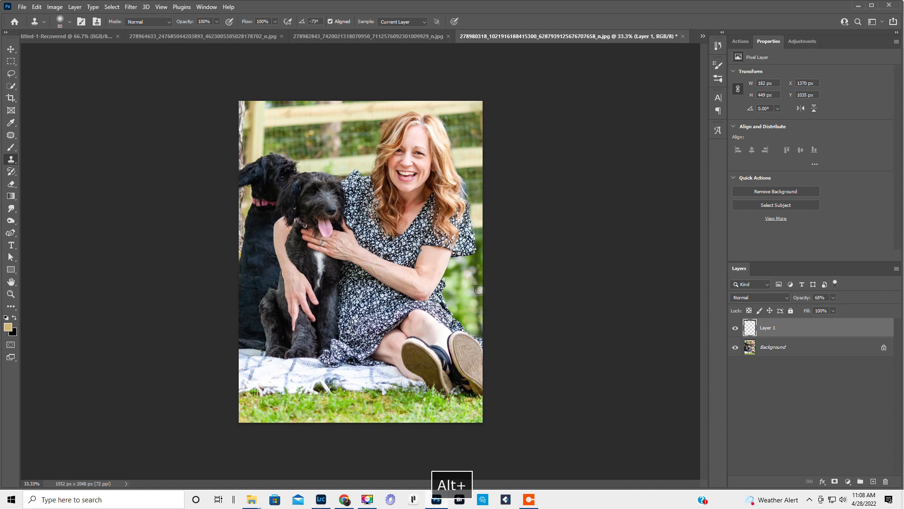
{"action": "left_click", "coordinate": [455, 282], "text": "alt"}
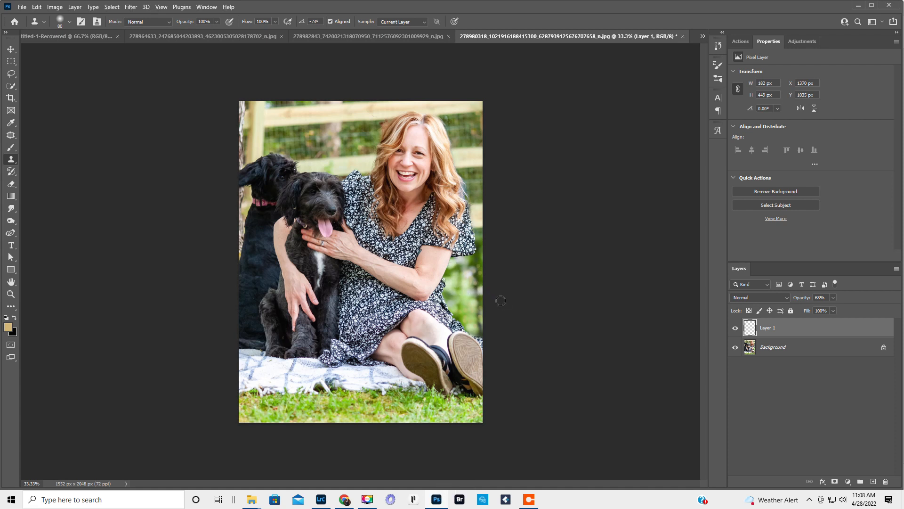
Clone sampled greenery on the Background layer over the area between the woman's elbow and the photo's right edge
{"action": "left_click", "coordinate": [749, 347]}
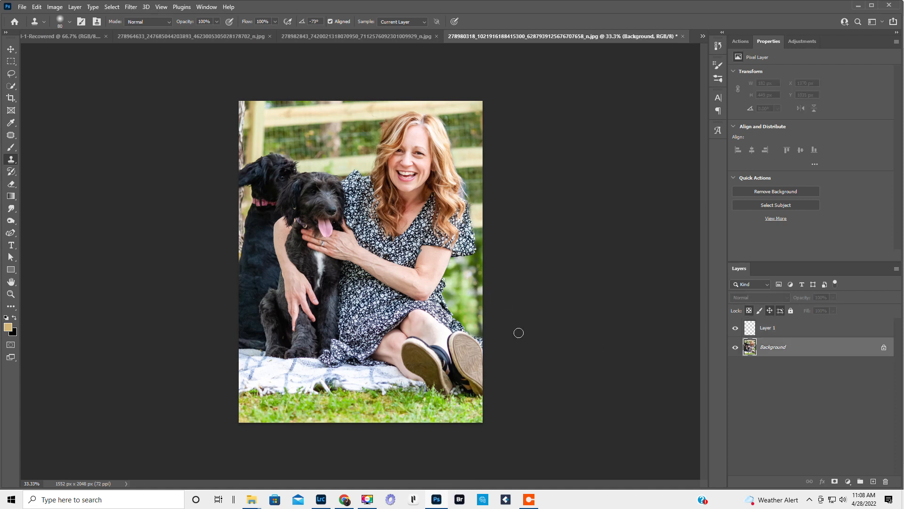
{"action": "left_click", "coordinate": [466, 306], "text": "alt"}
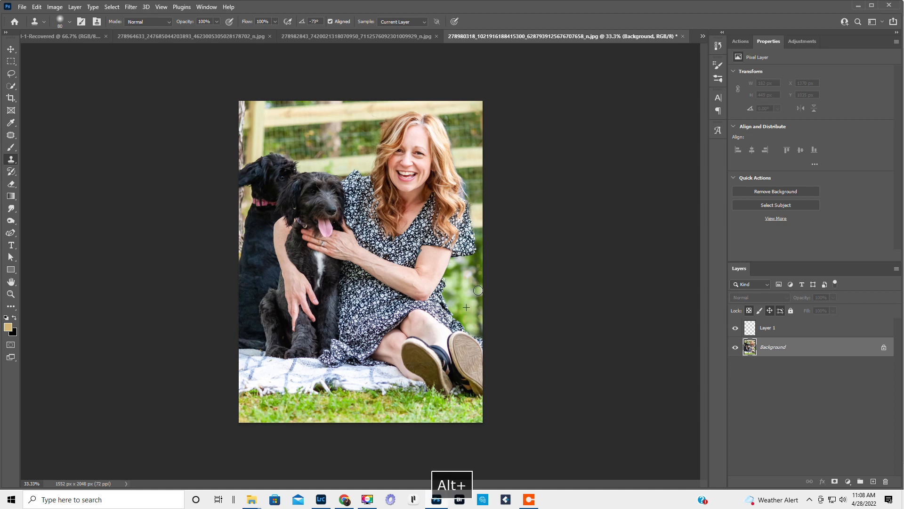
{"action": "left_click", "coordinate": [459, 266], "text": "alt"}
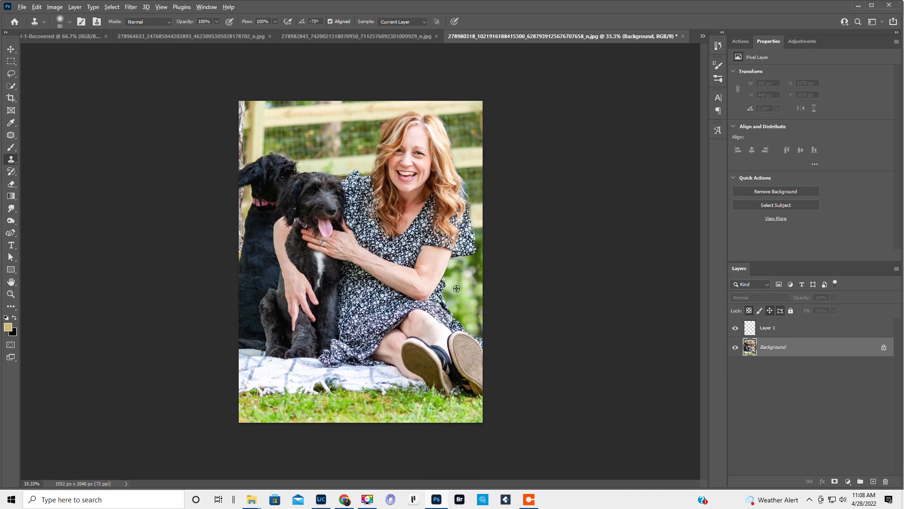
{"action": "left_click", "coordinate": [455, 282], "text": "alt"}
{"action": "left_click", "coordinate": [455, 279], "text": "alt"}
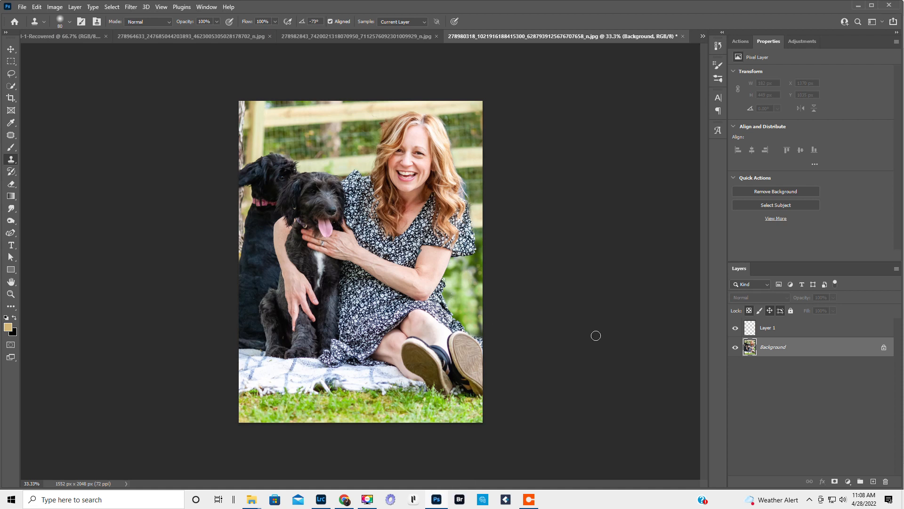